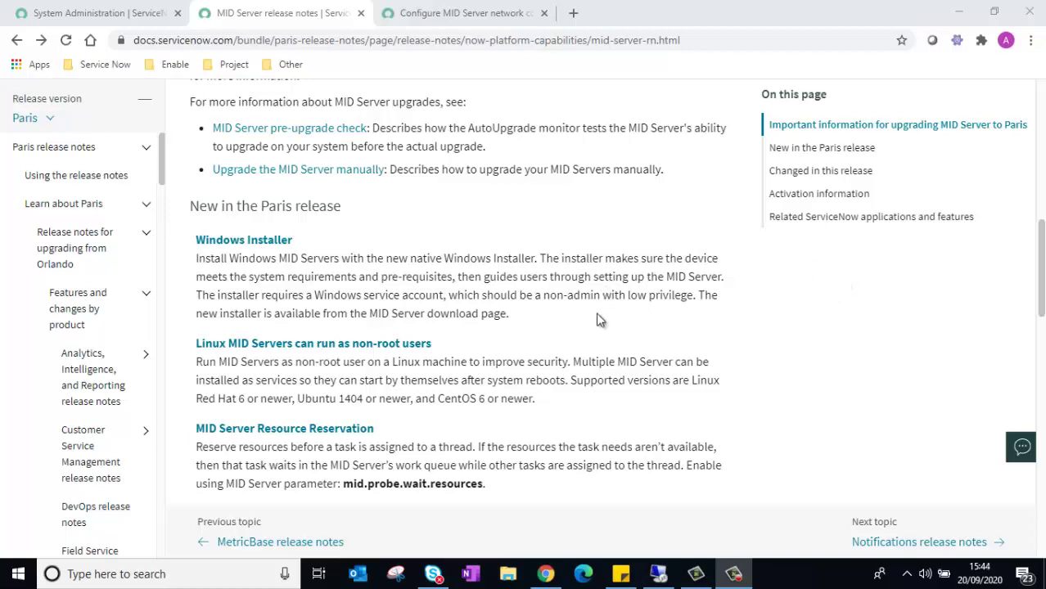
Review the Windows Installer release note and the MID Server network prerequisites, highlighting the instance access and MID user role requirements
{"action": "left_click_drag", "start_coordinate": [550, 325], "coordinate": [197, 237]}
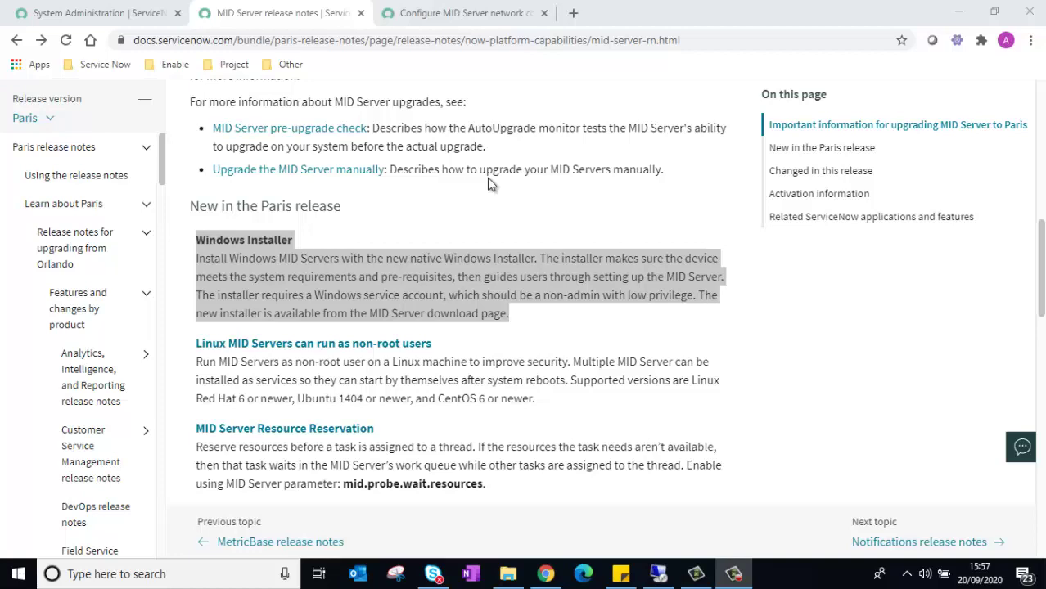
{"action": "left_click", "coordinate": [462, 23]}
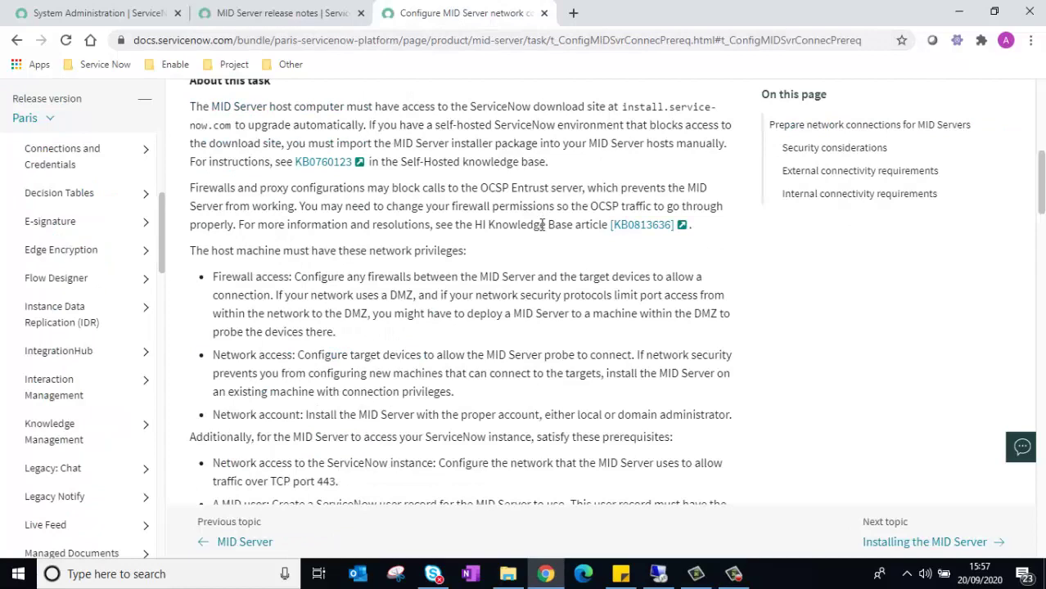
{"action": "scroll", "coordinate": [542, 225], "scroll_direction": "down", "scroll_amount": 3}
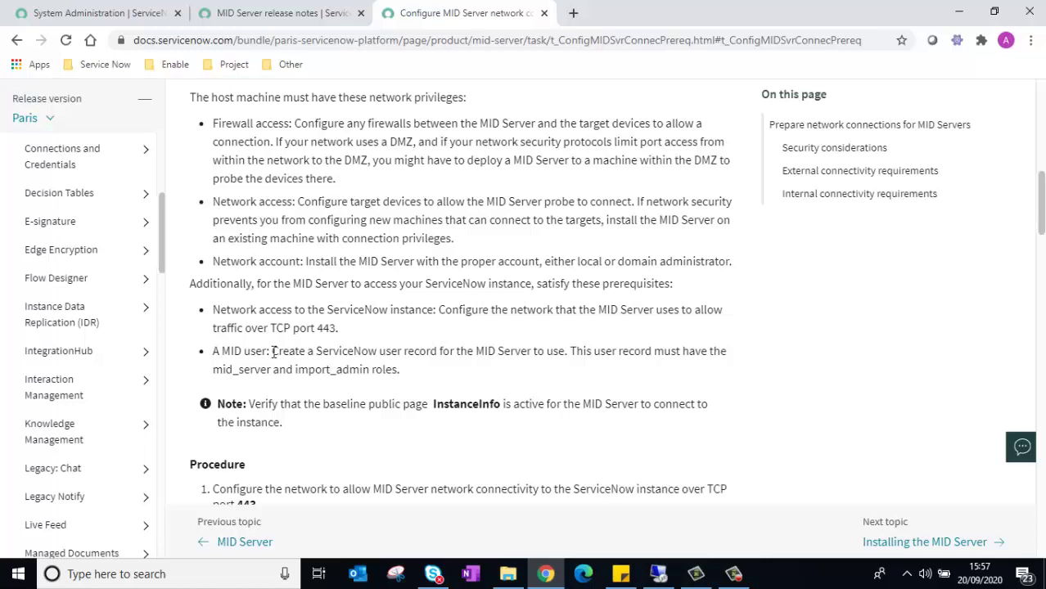
{"action": "left_click_drag", "start_coordinate": [280, 369], "coordinate": [213, 372]}
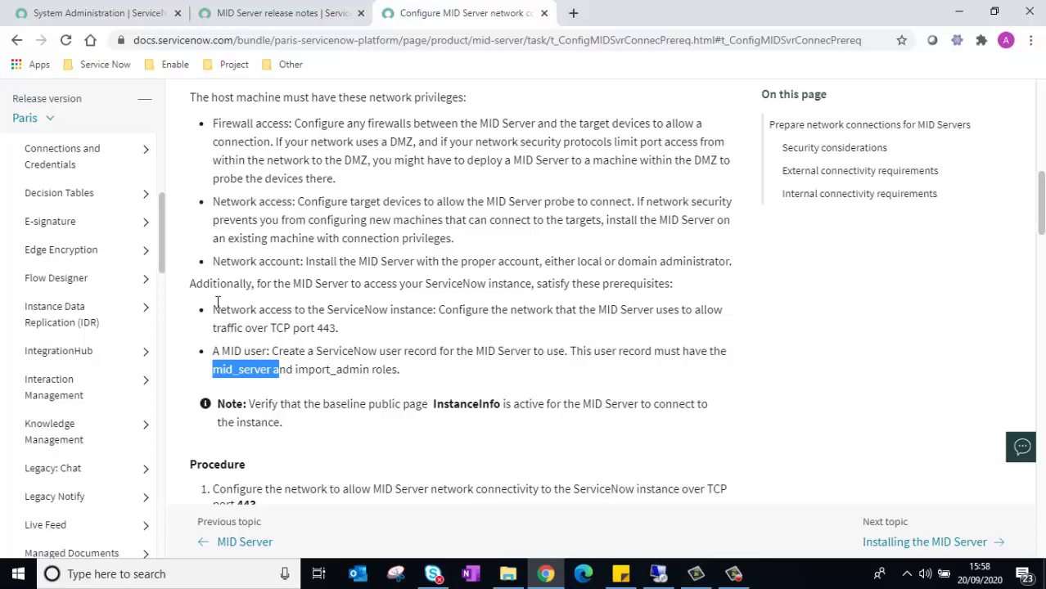
{"action": "left_click_drag", "start_coordinate": [213, 309], "coordinate": [438, 374]}
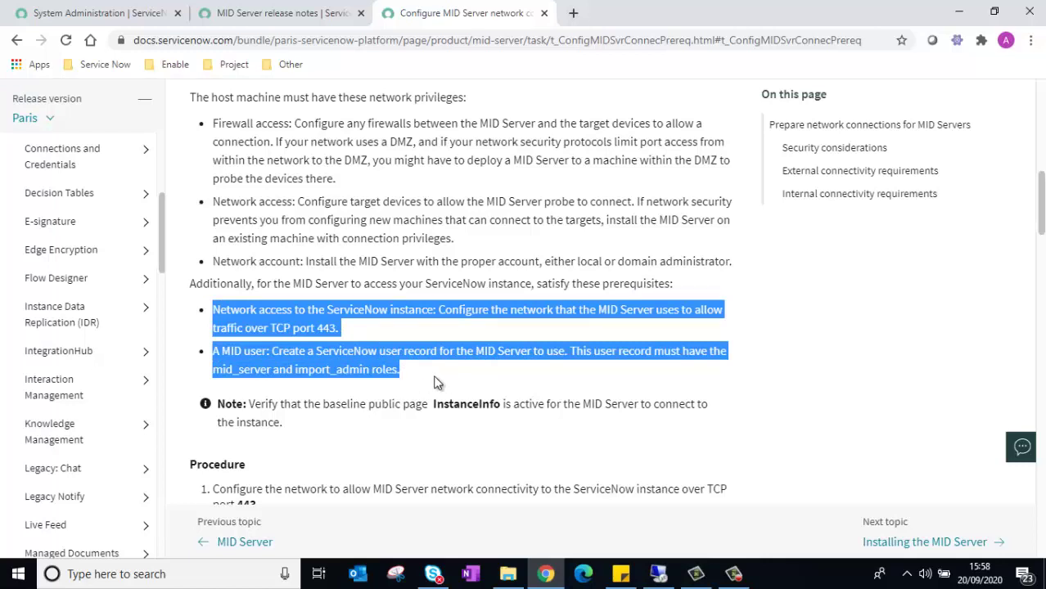
{"action": "left_click", "coordinate": [733, 573]}
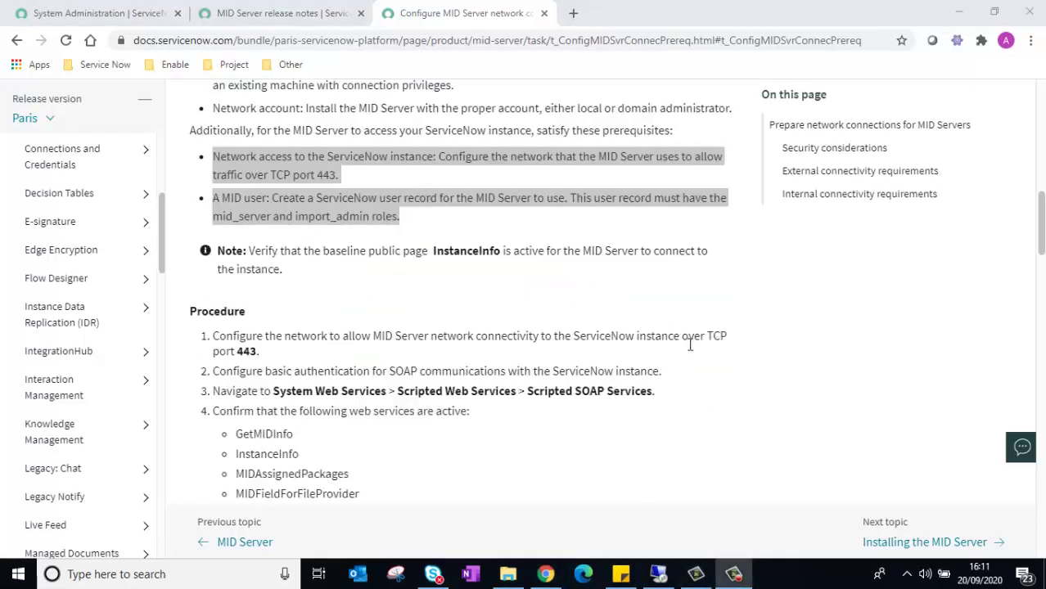
Switch to the remote Windows server and test port access from Command Prompt with telnet dev98881.service-now.com 443
{"action": "left_click", "coordinate": [665, 578]}
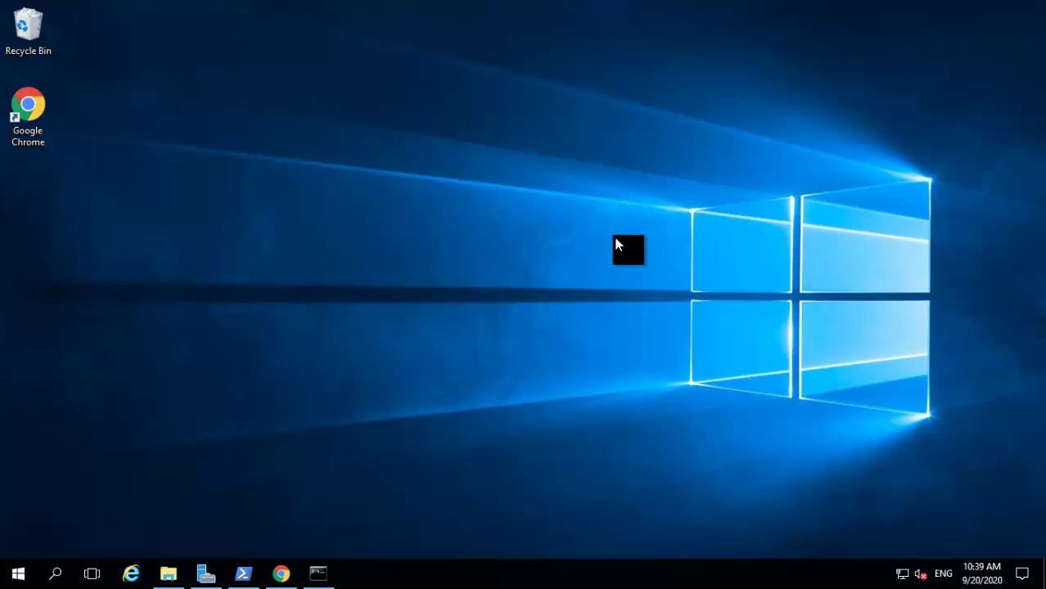
{"action": "left_click", "coordinate": [320, 576]}
{"action": "left_click", "coordinate": [451, 224]}
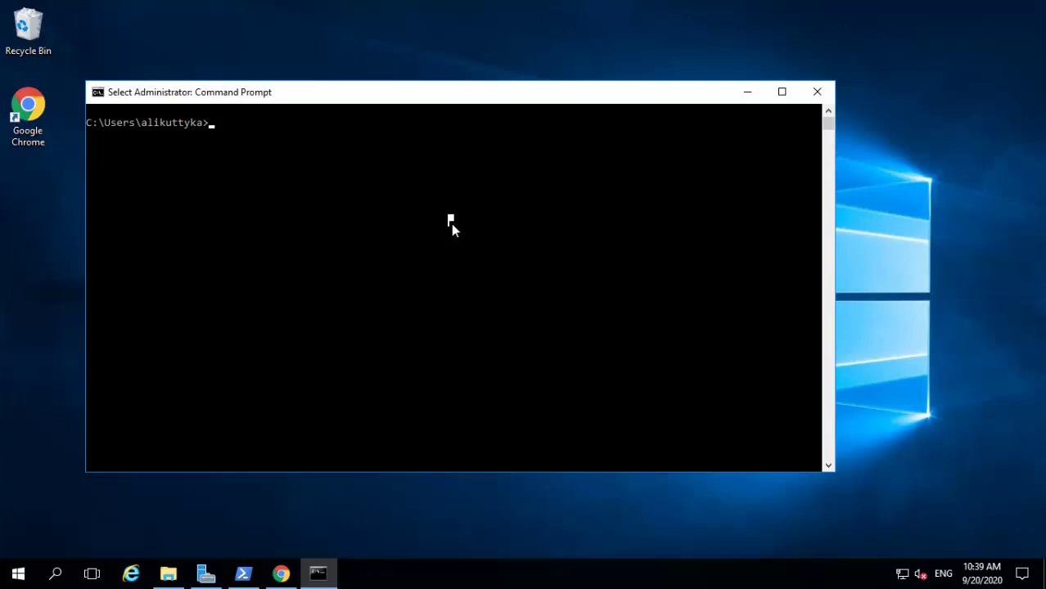
{"action": "type", "text": "telnet"}
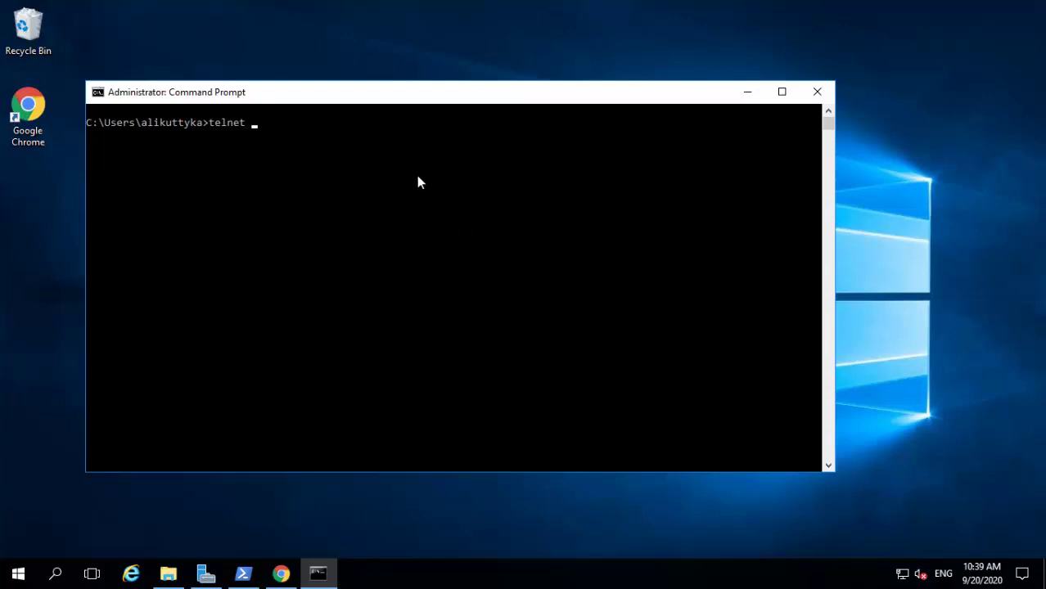
{"action": "left_click", "coordinate": [281, 573]}
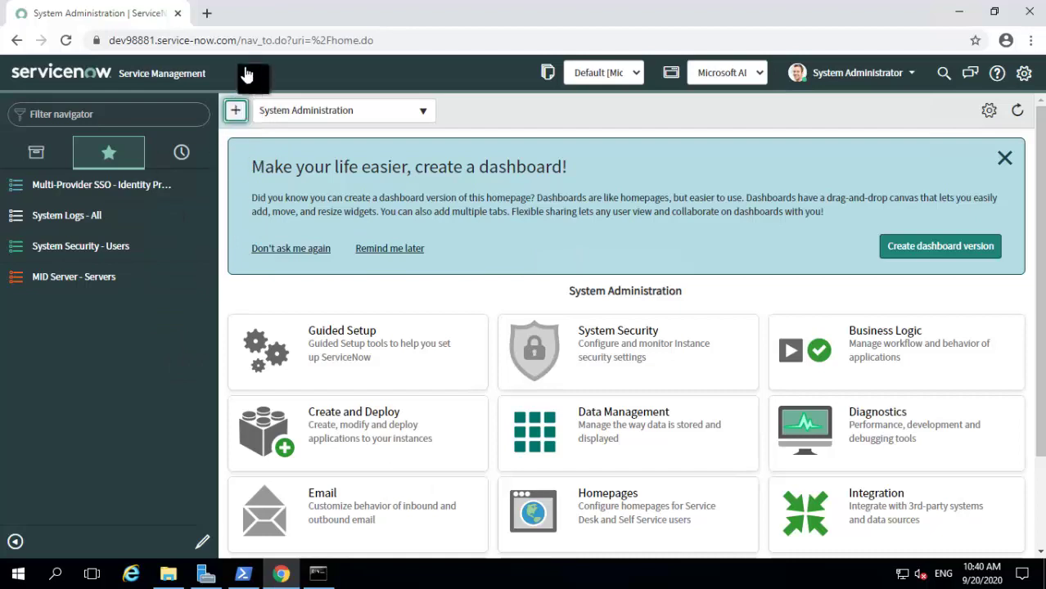
{"action": "left_click_drag", "start_coordinate": [236, 40], "coordinate": [272, 42]}
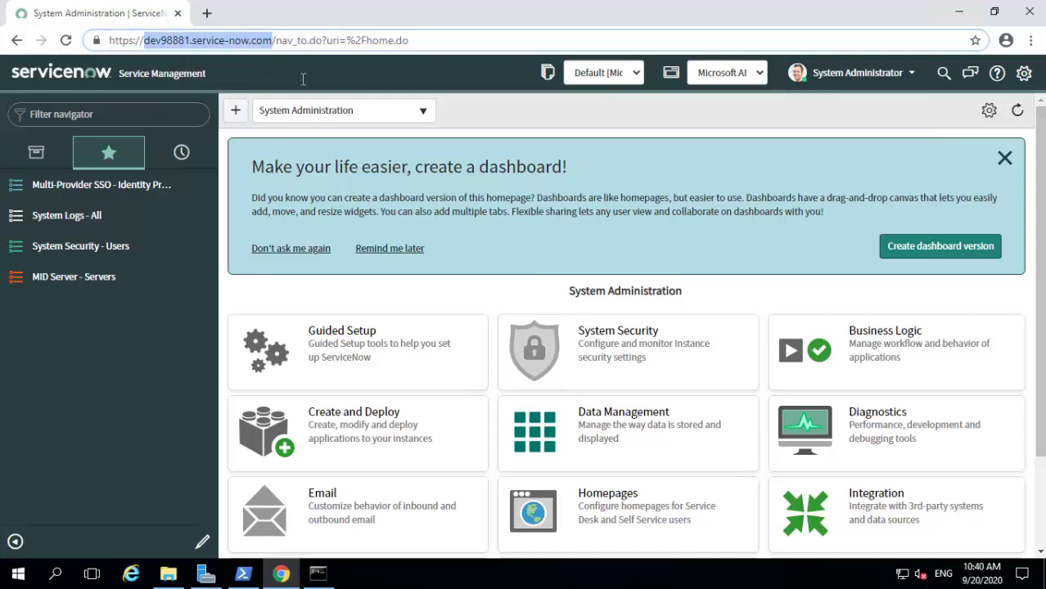
{"action": "left_click", "coordinate": [313, 576]}
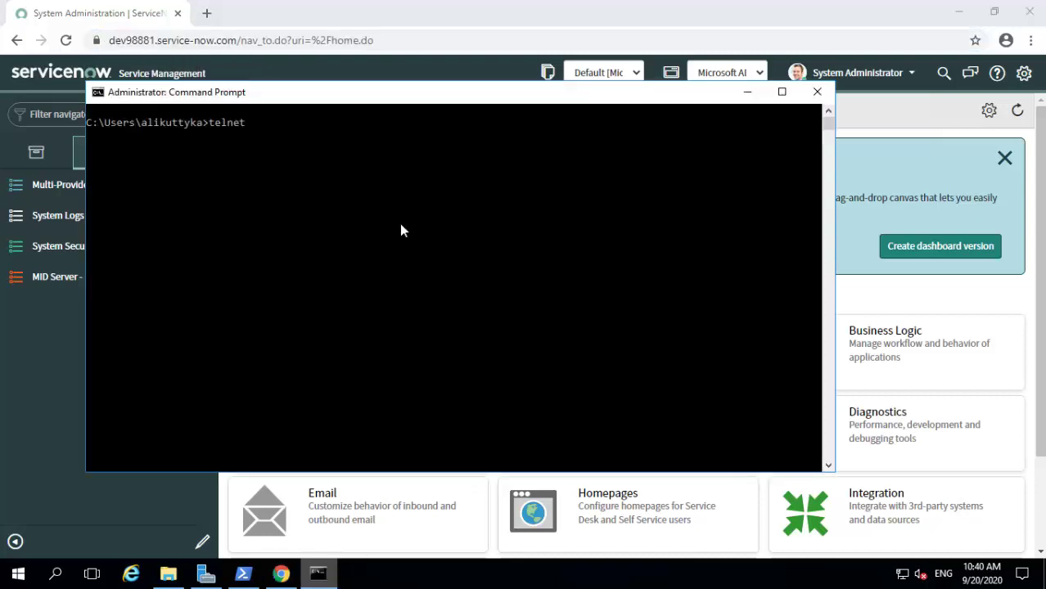
{"action": "type", "text": "dev98881.service-now.com"}
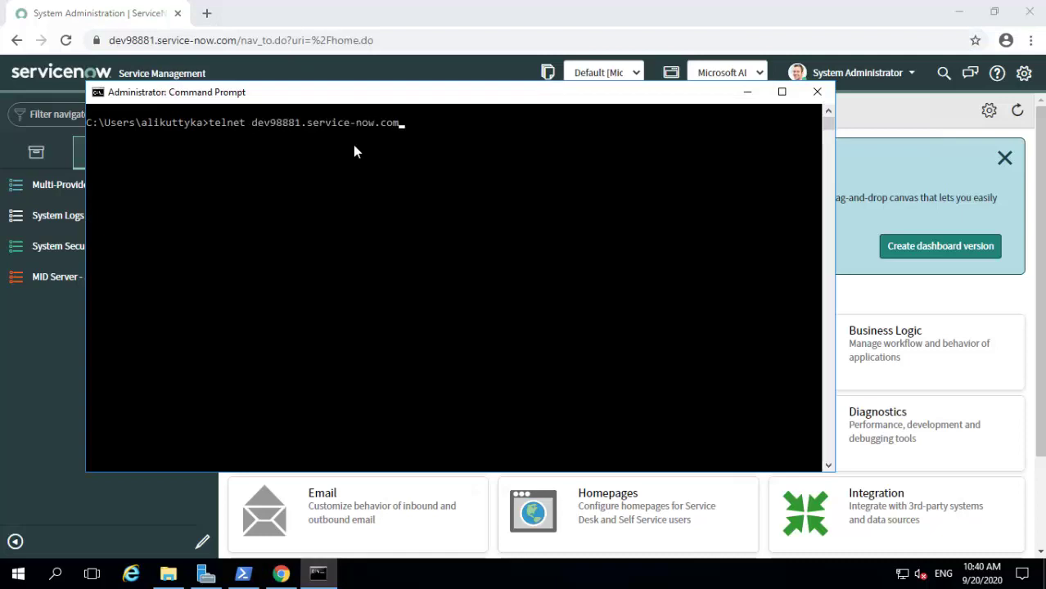
{"action": "type", "text": "443"}
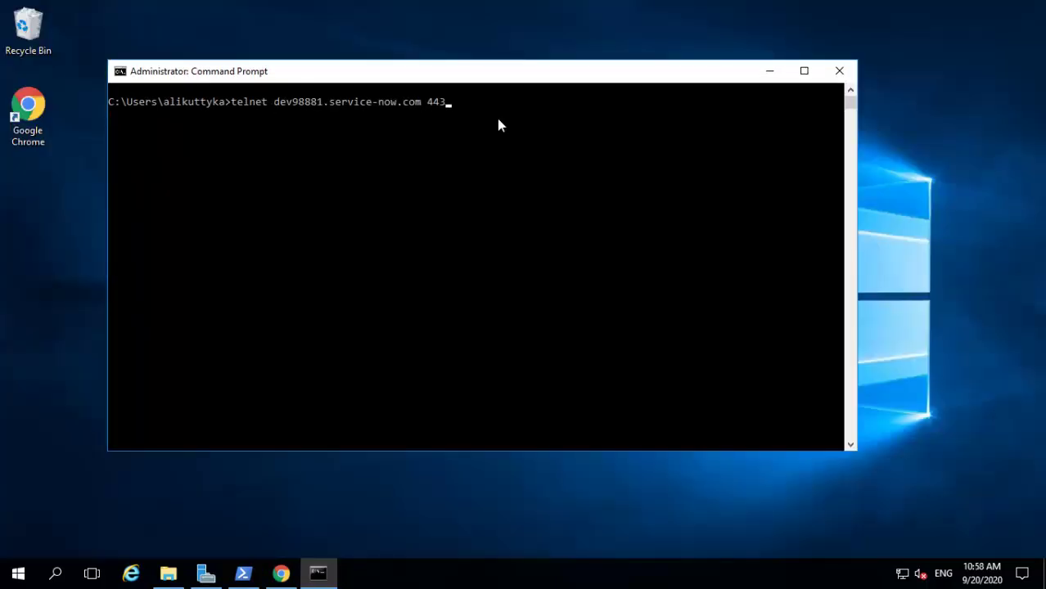
{"action": "left_click", "coordinate": [498, 119]}
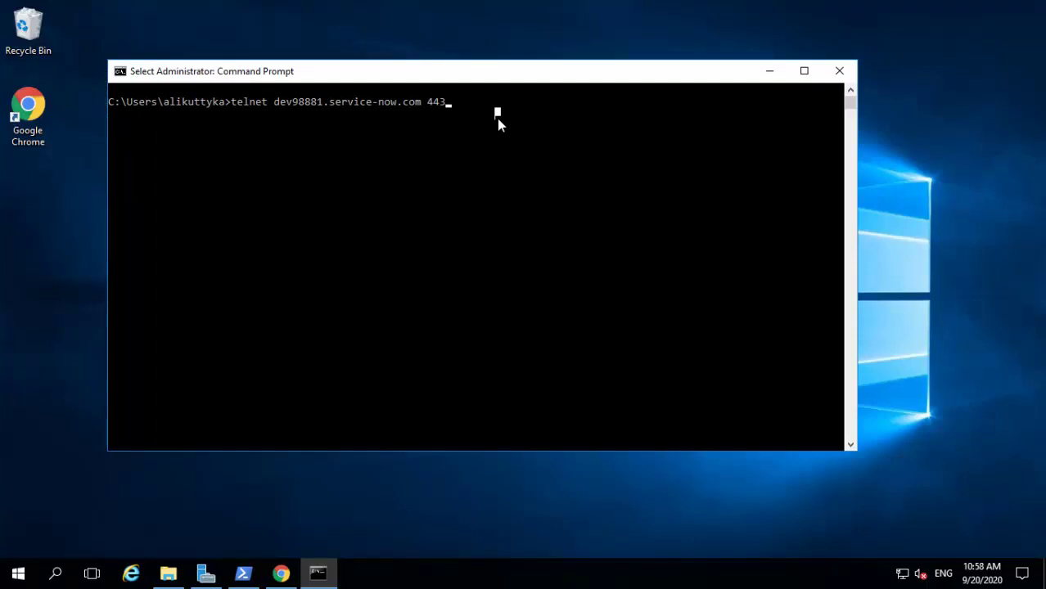
{"action": "key", "text": "Escape"}
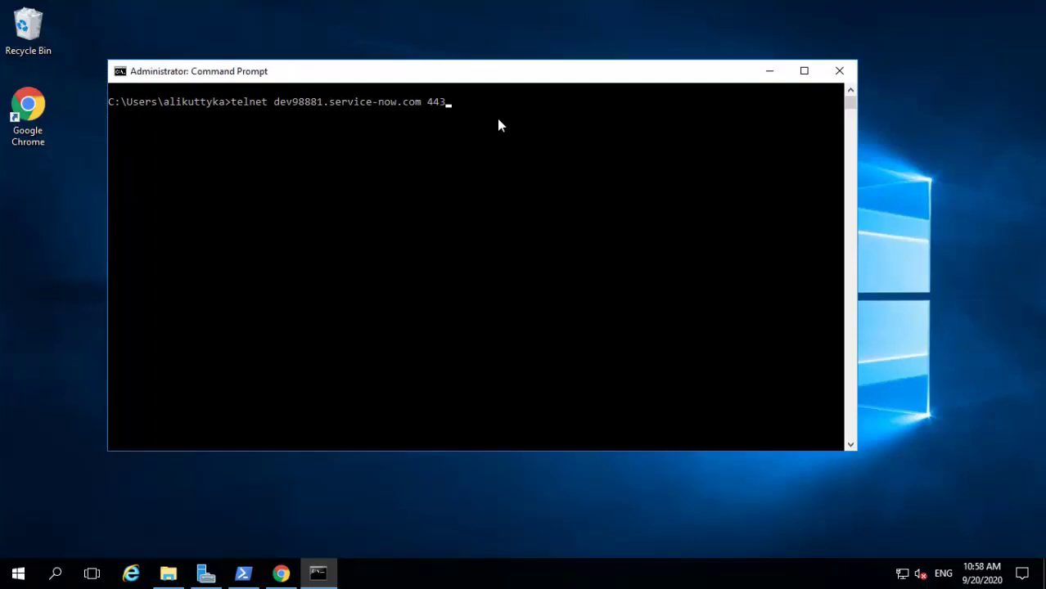
{"action": "key", "text": "Return"}
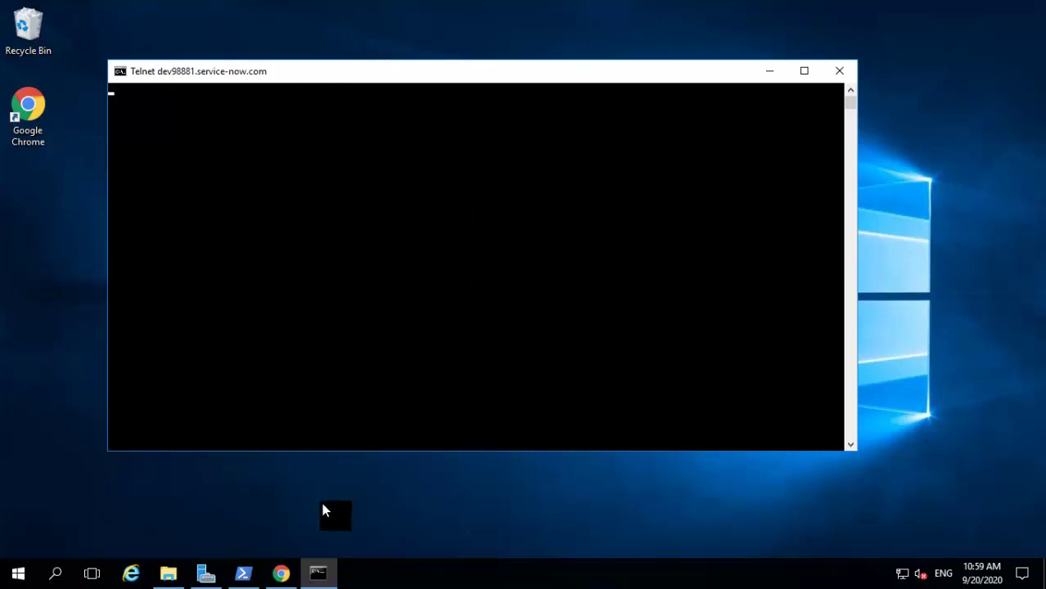
Switch to the ServiceNow instance in Chrome and examine the roles assigned to the mid.user record
{"action": "left_click", "coordinate": [280, 573]}
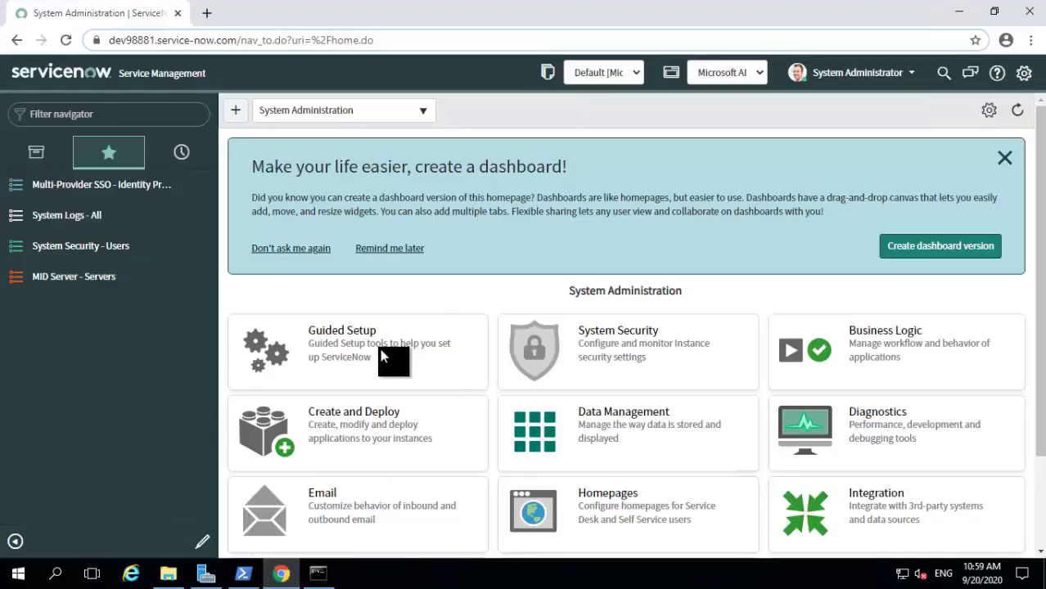
{"action": "left_click", "coordinate": [113, 243]}
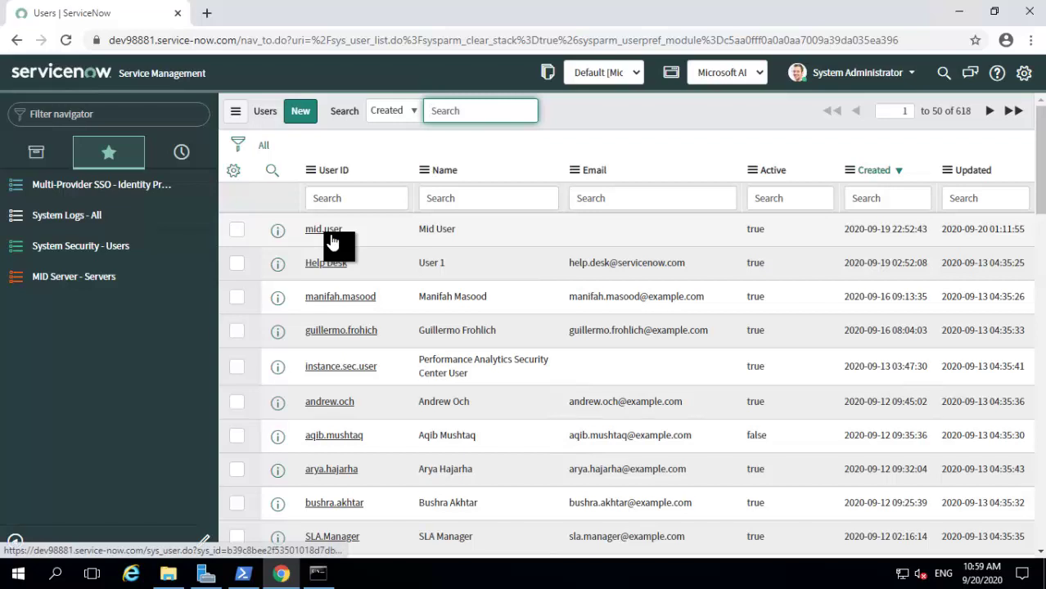
{"action": "left_click", "coordinate": [330, 235]}
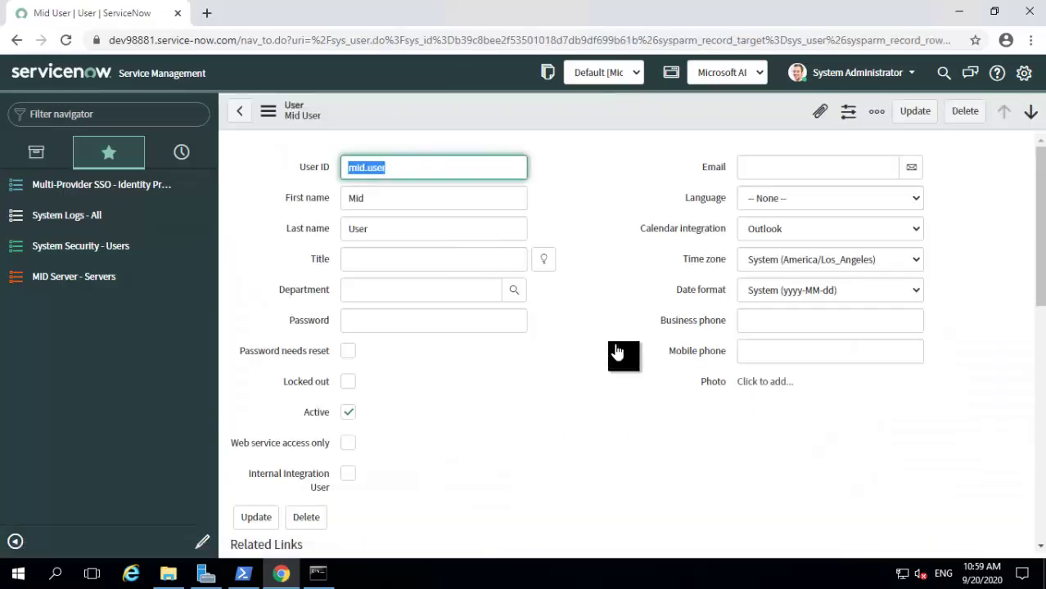
{"action": "scroll", "coordinate": [649, 303], "scroll_direction": "down", "scroll_amount": 5}
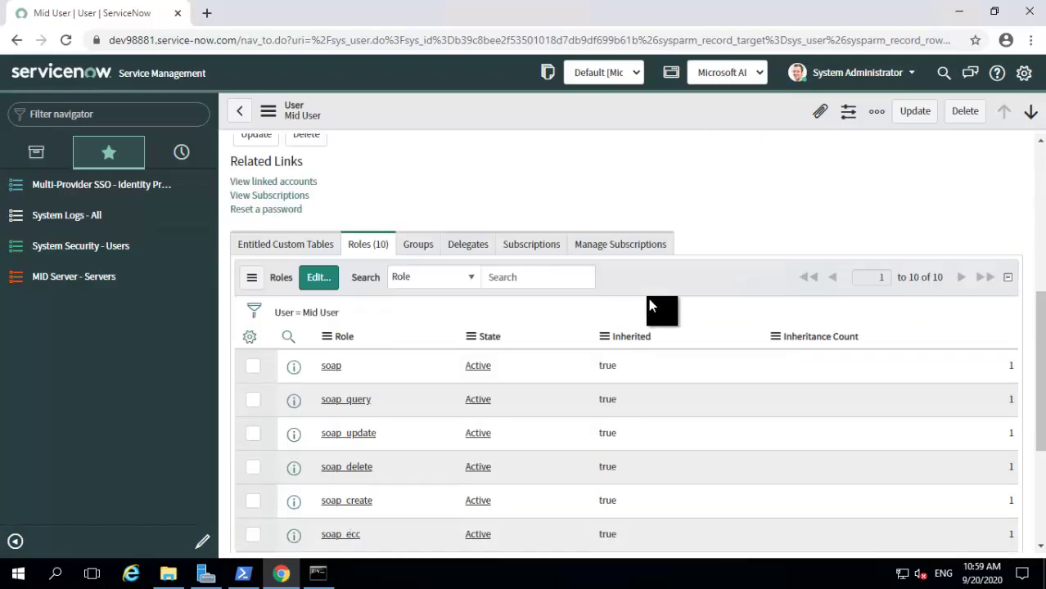
{"action": "scroll", "coordinate": [649, 305], "scroll_direction": "down", "scroll_amount": 3}
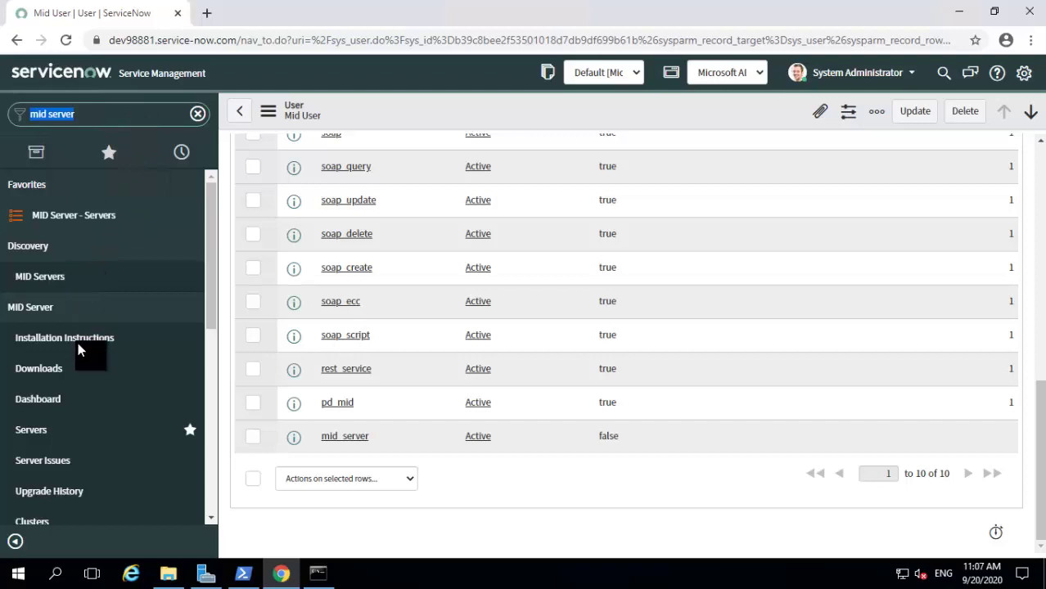
Choose the 64-bit Windows MSI on the MID Server download page and run the mid-windows-installer package from the Downloads folder
{"action": "left_click", "coordinate": [43, 370]}
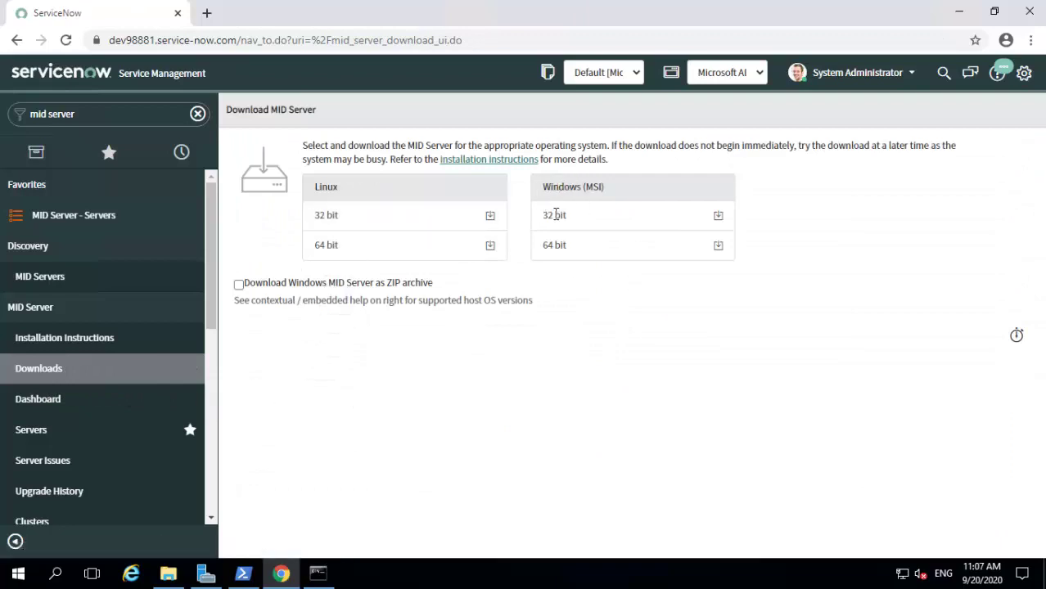
{"action": "left_click", "coordinate": [562, 259]}
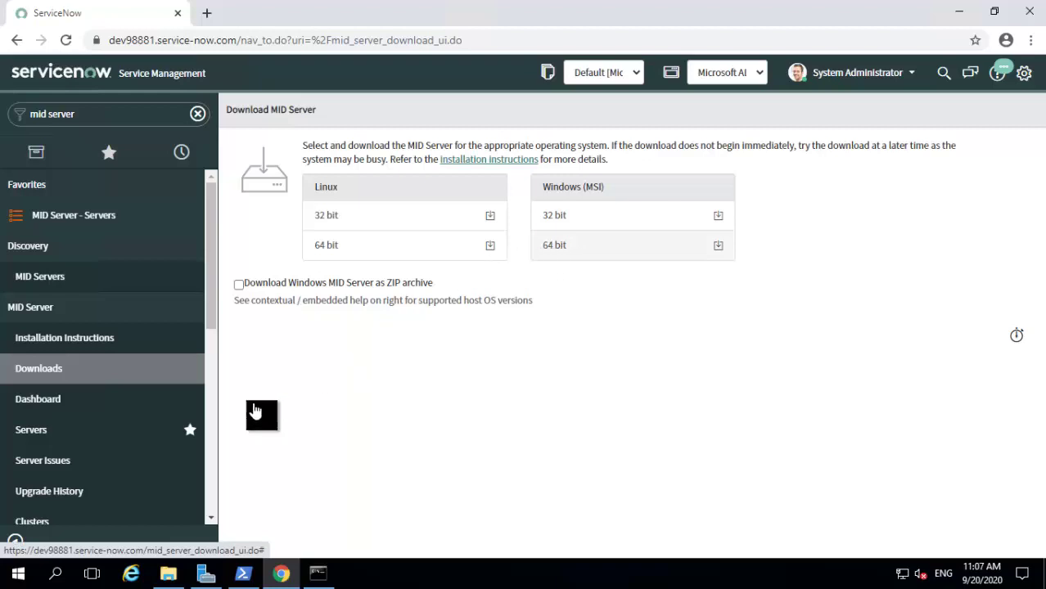
{"action": "left_click", "coordinate": [168, 574]}
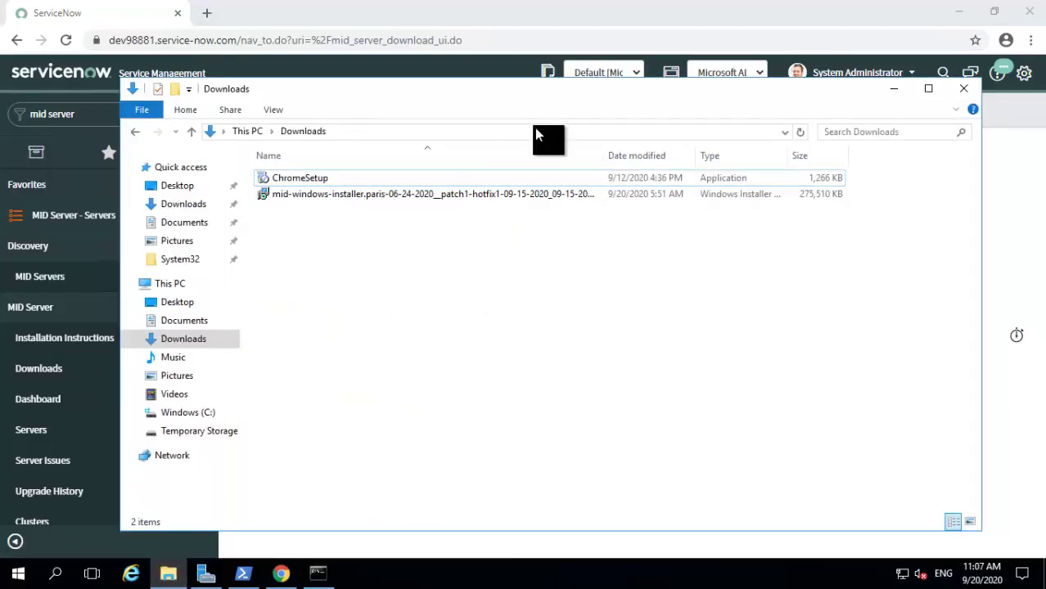
{"action": "double_click", "coordinate": [622, 98]}
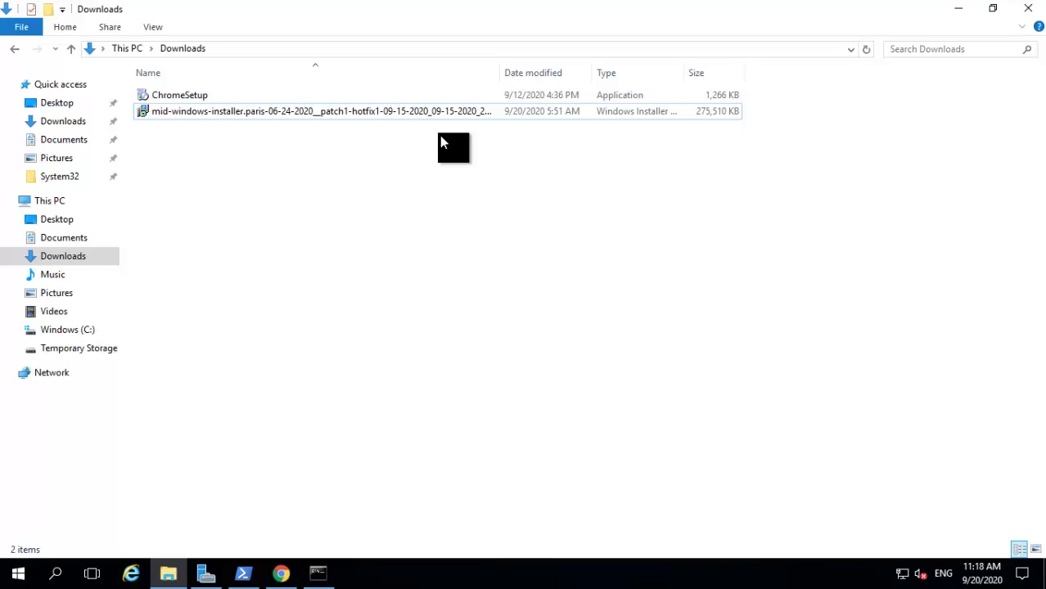
{"action": "double_click", "coordinate": [321, 111]}
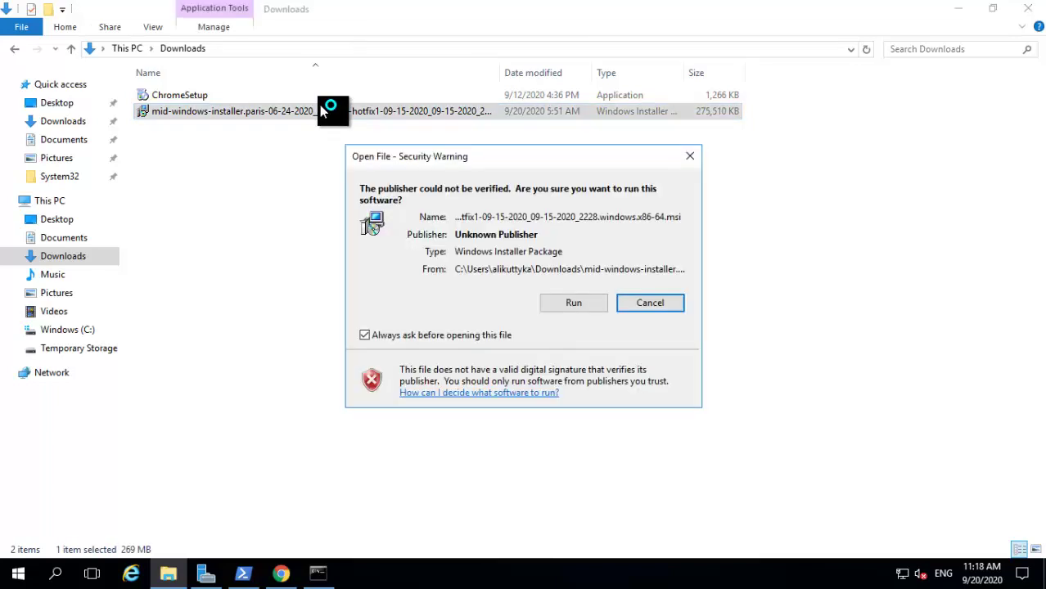
{"action": "left_click", "coordinate": [563, 306]}
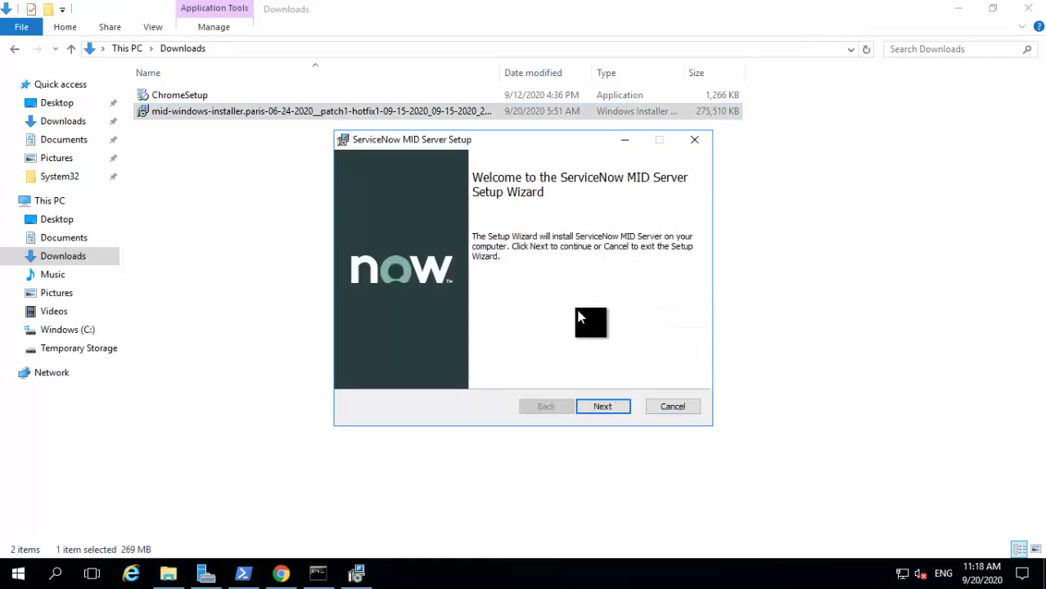
Start the MID Server Setup wizard, accept the license agreement terms and continue to the connection settings
{"action": "left_click", "coordinate": [605, 409]}
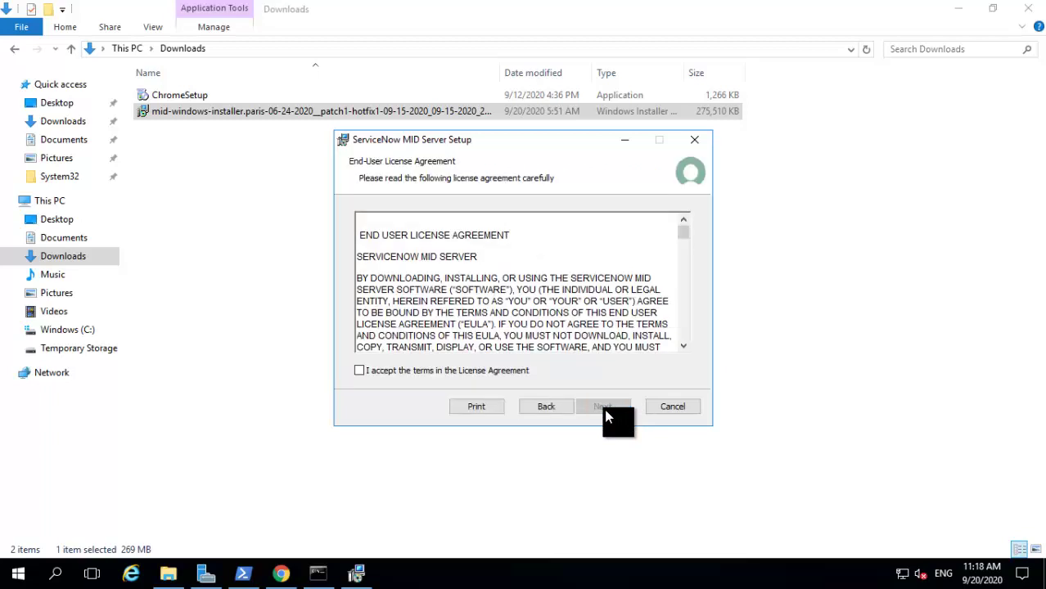
{"action": "left_click", "coordinate": [459, 370]}
{"action": "left_click", "coordinate": [603, 406]}
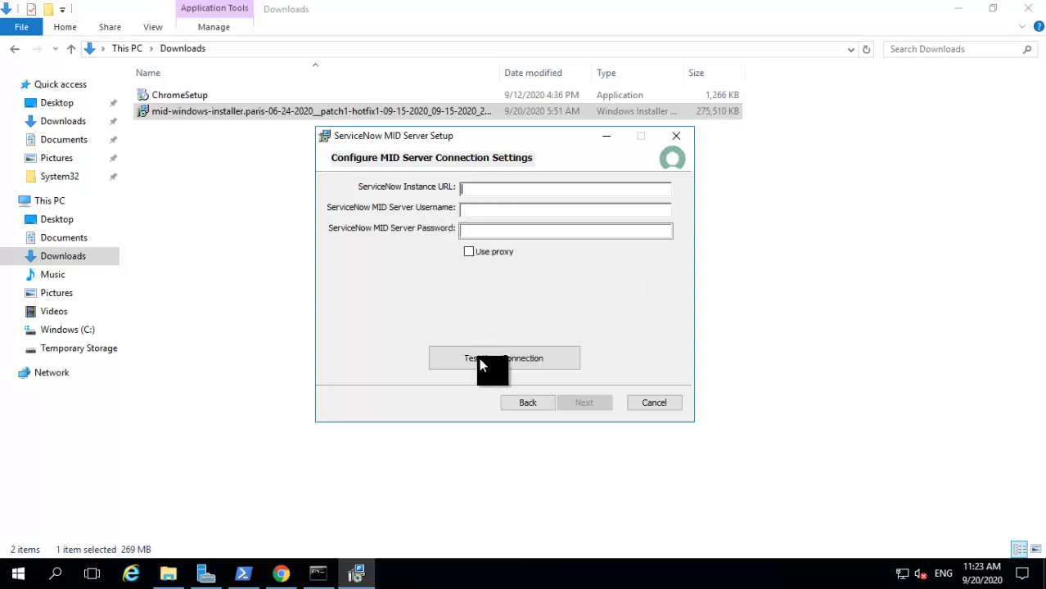
{"action": "left_click", "coordinate": [281, 574]}
{"action": "left_click_drag", "start_coordinate": [273, 39], "coordinate": [90, 41]}
{"action": "key", "text": "ctrl+c"}
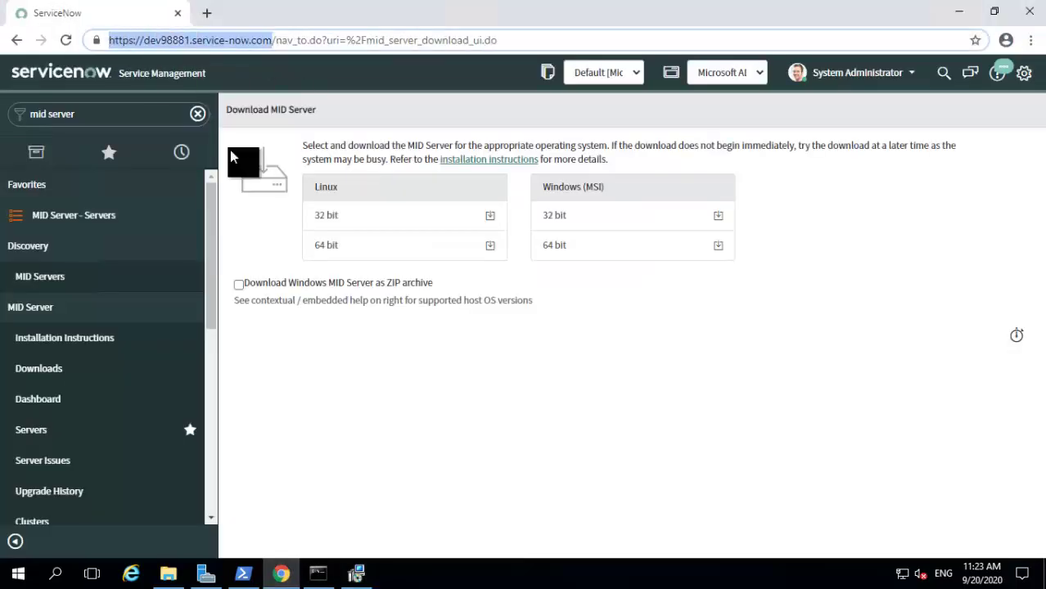
{"action": "left_click", "coordinate": [356, 574]}
{"action": "key", "text": "ctrl+v"}
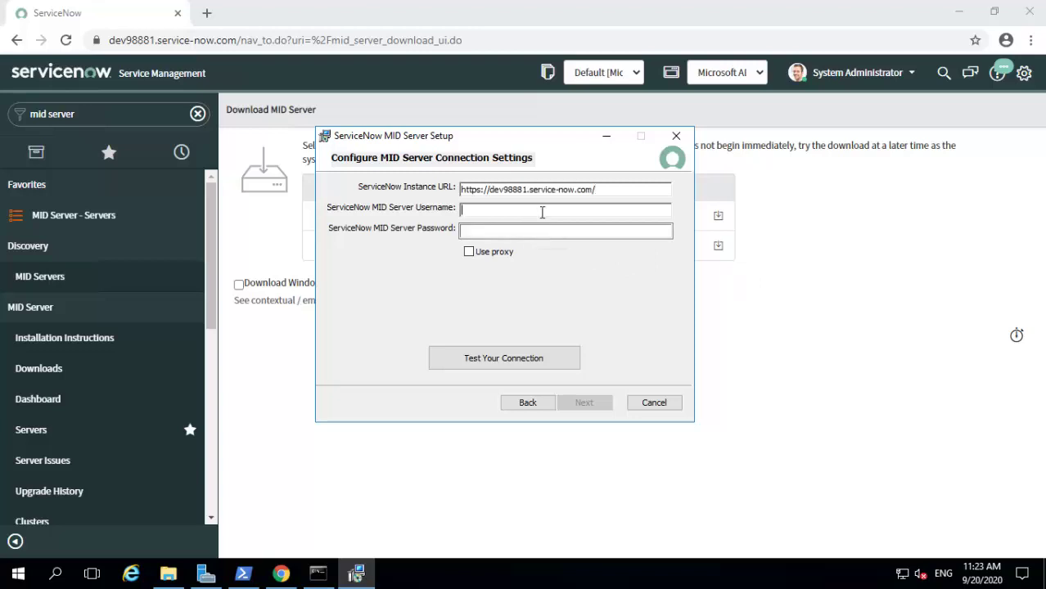
Enter mid.user as the ServiceNow MID Server username and fill in the MID Server password
{"action": "left_click", "coordinate": [542, 212]}
{"action": "type", "text": "mid.user"}
{"action": "left_click", "coordinate": [499, 232]}
{"action": "type", "text": "••••"}
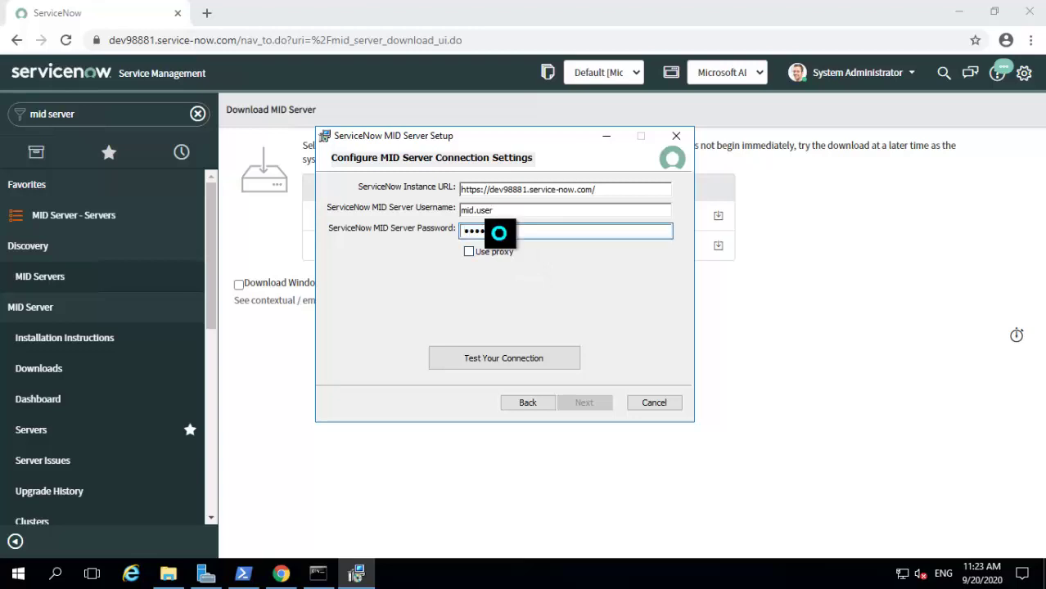
Look at the proxy options, leave the proxy turned off, and test the connection to the instance
{"action": "left_click", "coordinate": [468, 254]}
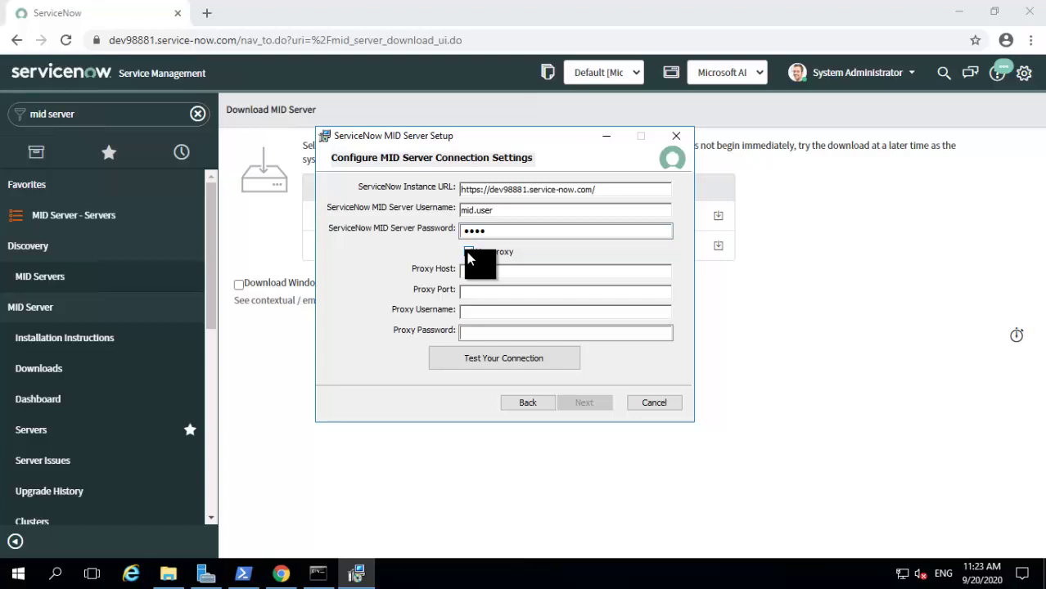
{"action": "left_click", "coordinate": [468, 254]}
{"action": "left_click", "coordinate": [497, 361]}
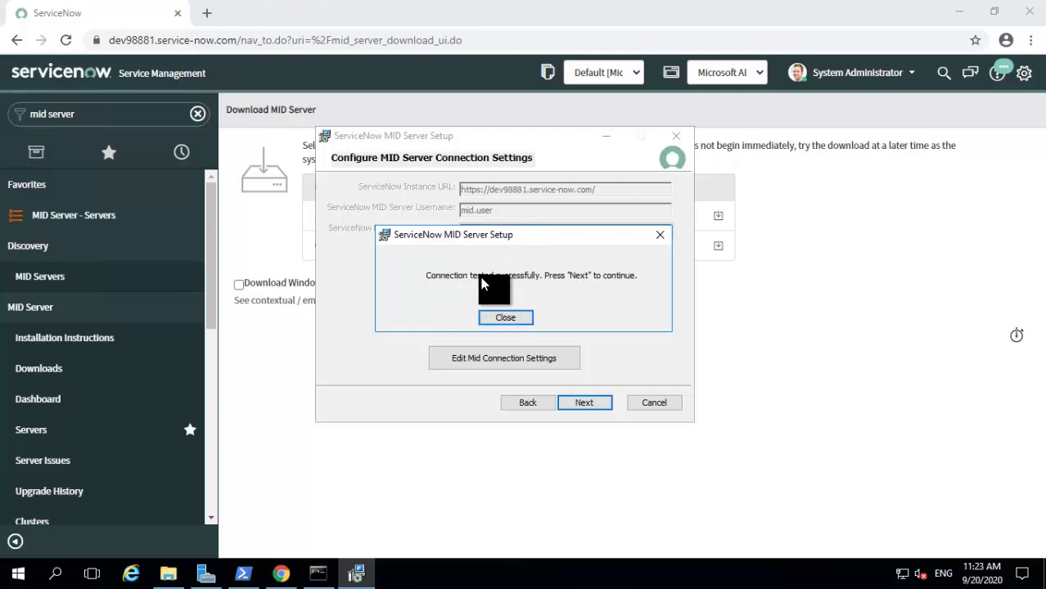
Dismiss the connection test result, continue to the service settings and set the MID Server Name to Mid Server Paris 01
{"action": "left_click", "coordinate": [517, 318]}
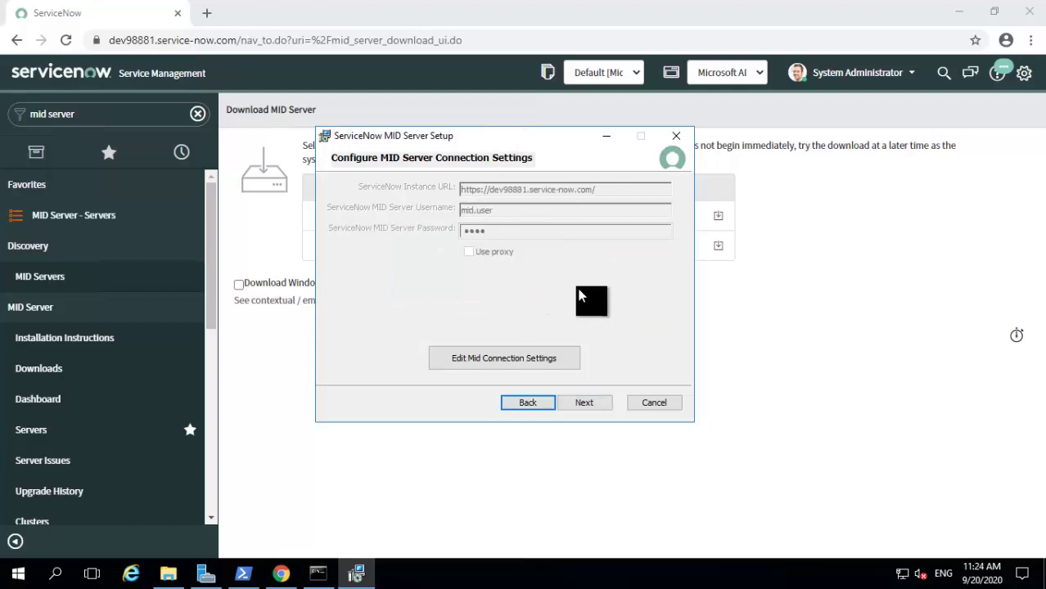
{"action": "left_click", "coordinate": [591, 406]}
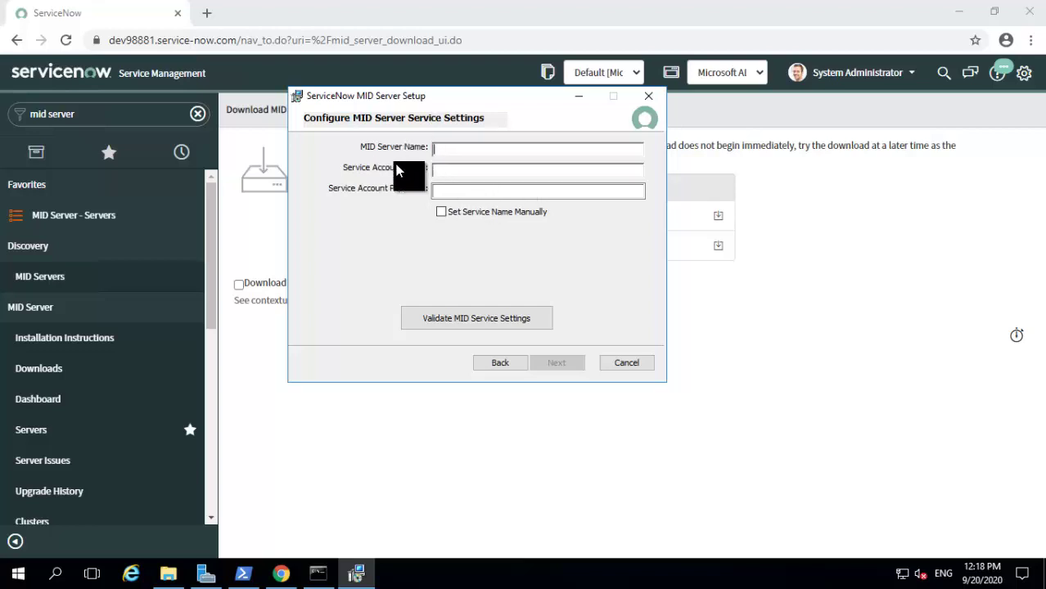
{"action": "left_click", "coordinate": [489, 149]}
{"action": "type", "text": "M"}
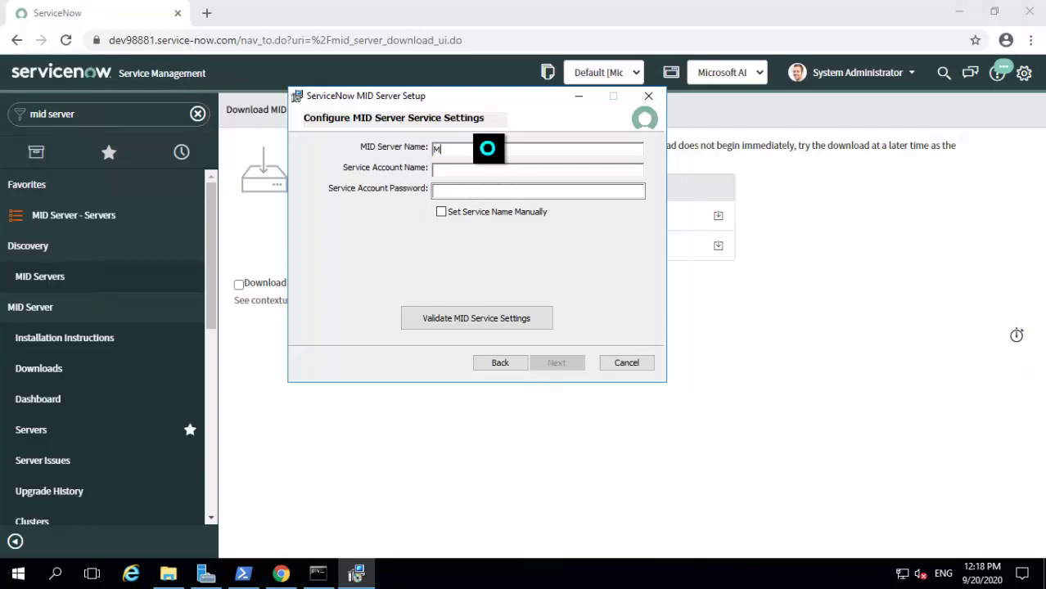
{"action": "type", "text": "id Server Paris 01"}
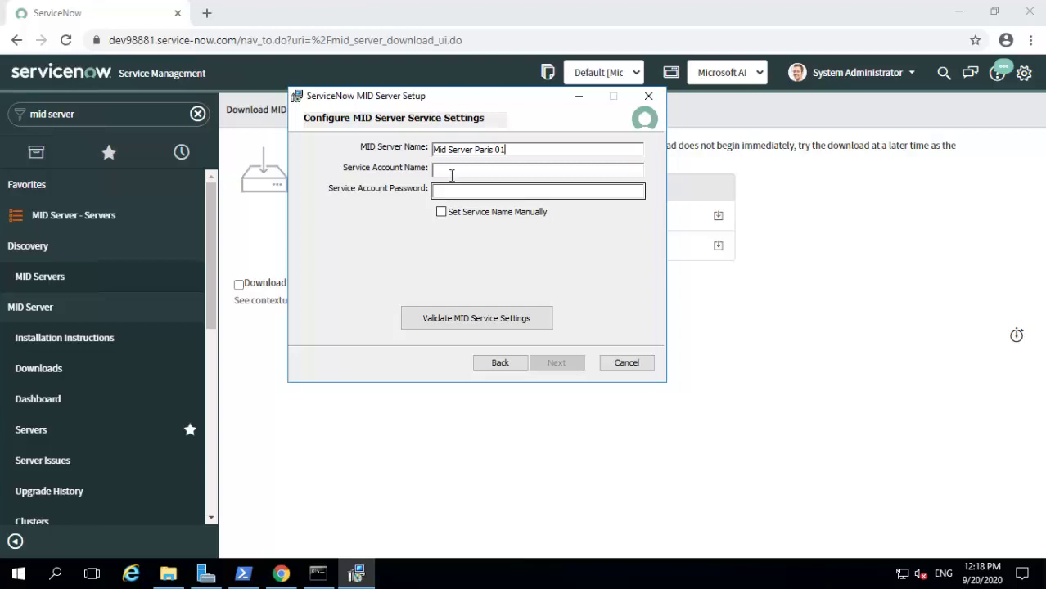
{"action": "left_click", "coordinate": [471, 173]}
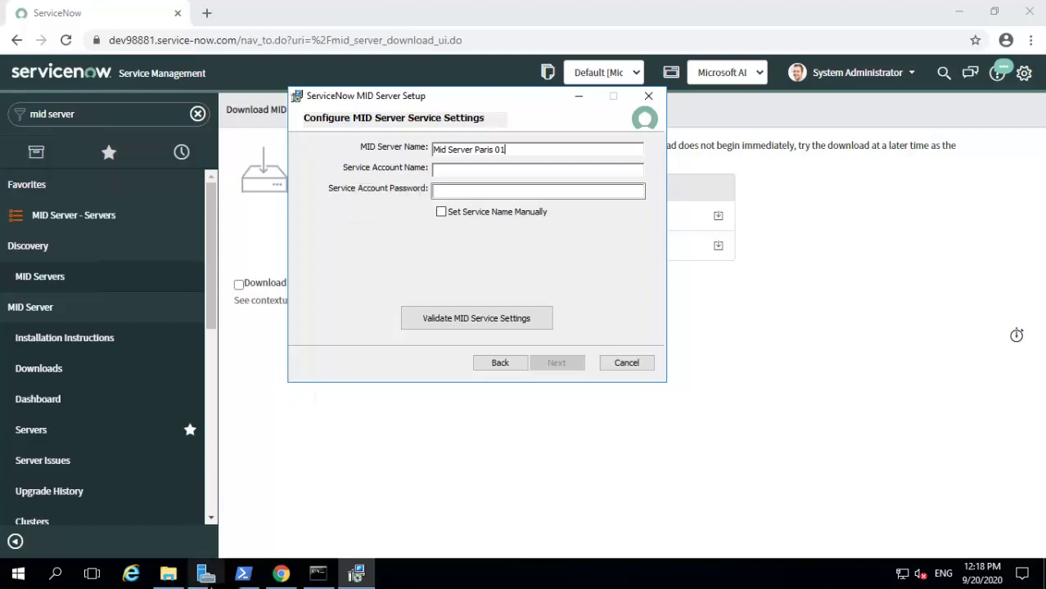
Open Active Directory Users and Computers from Server Manager and start a new user in the adserver.com Users container
{"action": "left_click", "coordinate": [205, 573]}
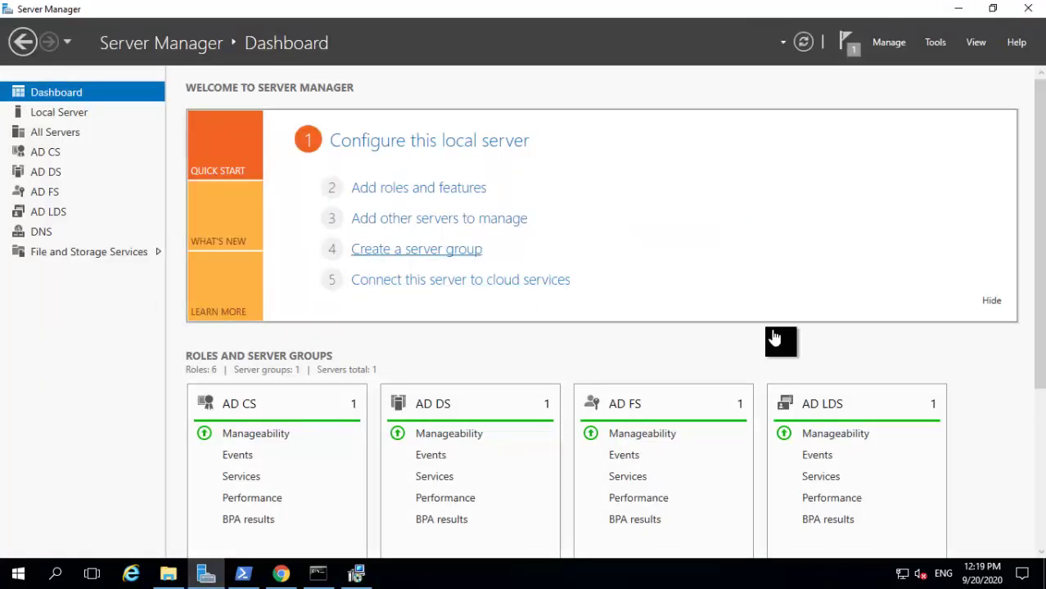
{"action": "left_click", "coordinate": [936, 45]}
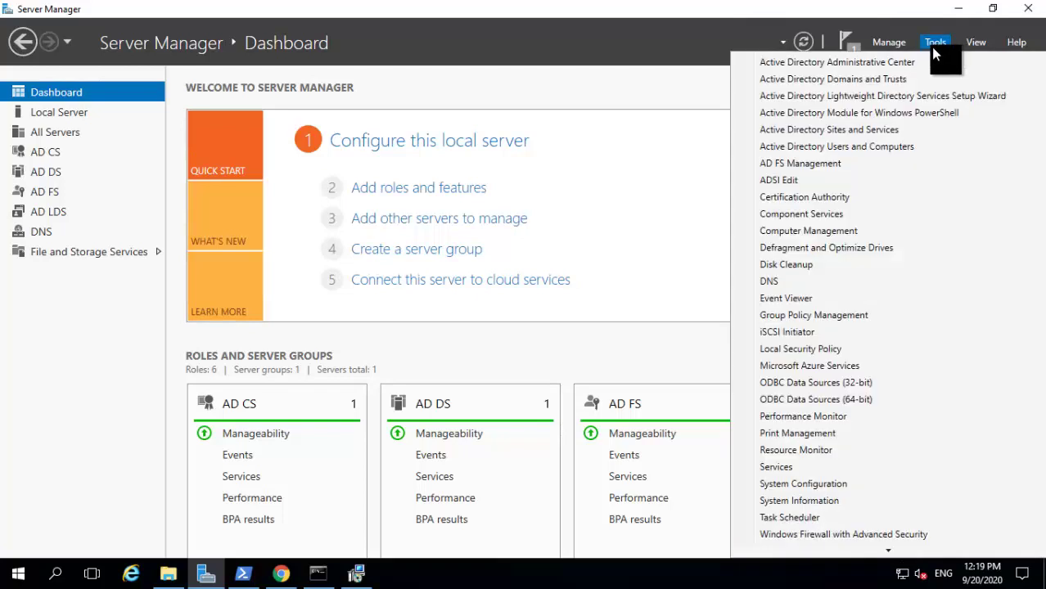
{"action": "left_click", "coordinate": [871, 147]}
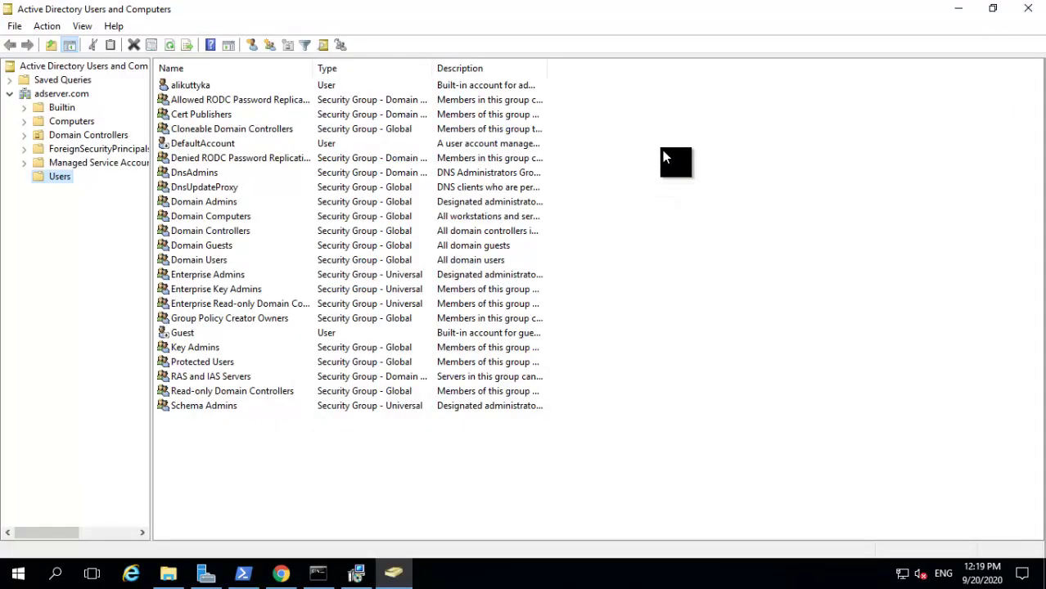
{"action": "right_click", "coordinate": [67, 179]}
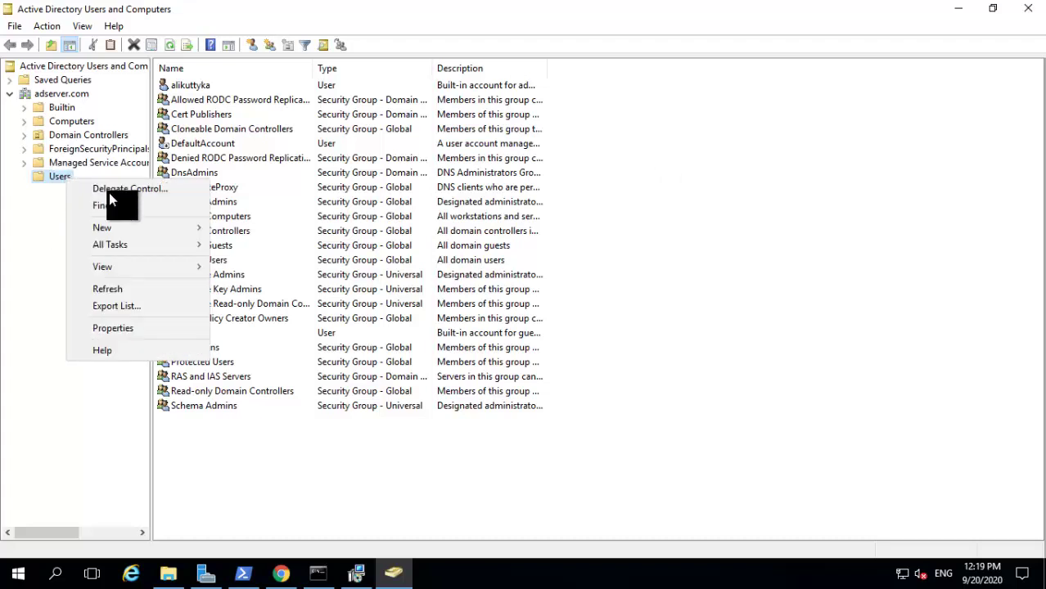
{"action": "mouse_move", "coordinate": [157, 233]}
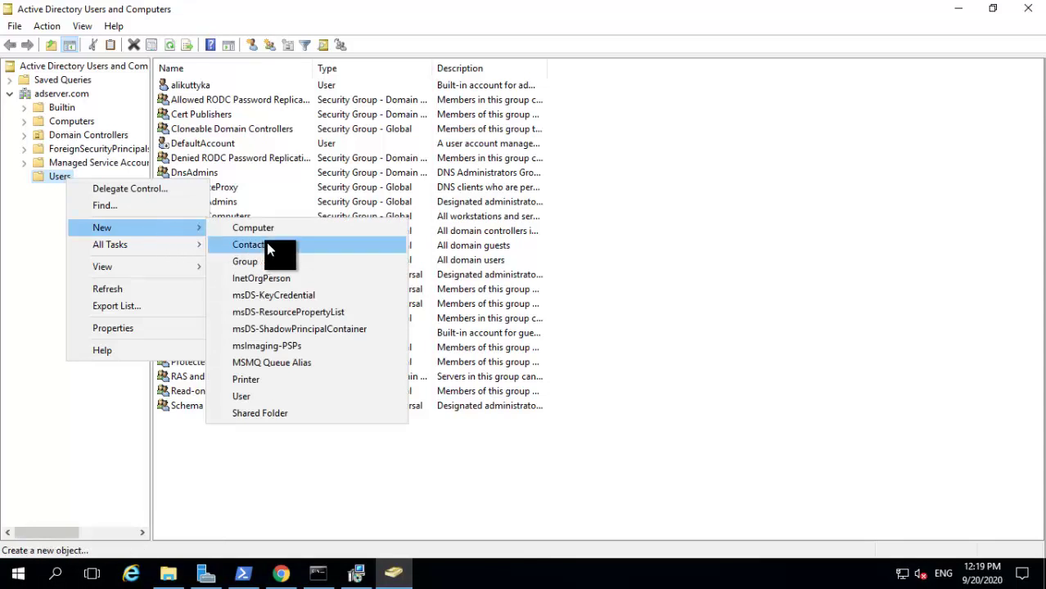
{"action": "left_click", "coordinate": [314, 397]}
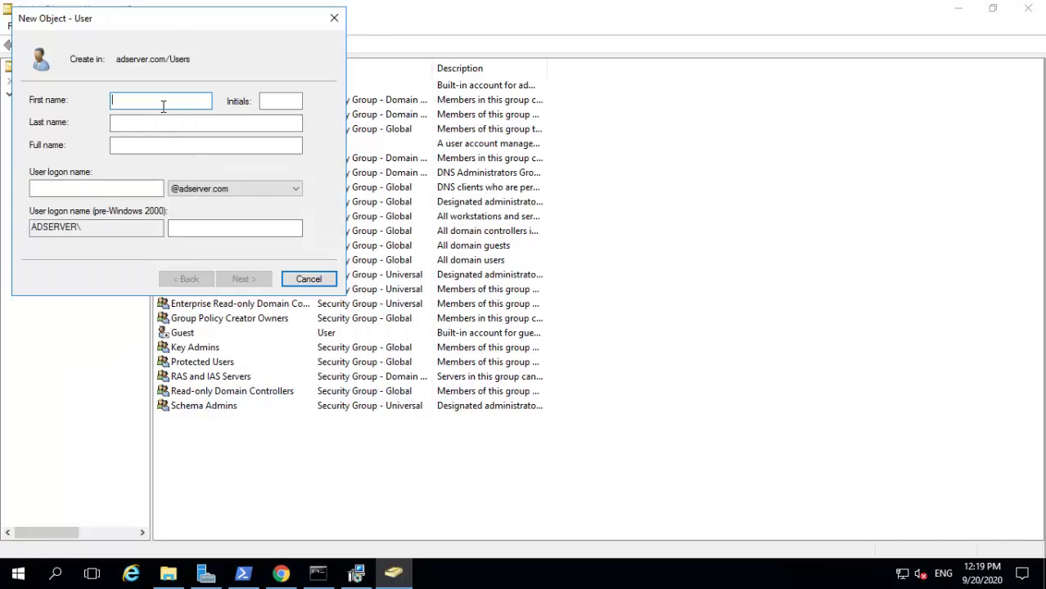
Name the new user Mid Server Service Account with logon name svc_midserver, copy the logon name and continue to the password settings
{"action": "type", "text": "Mid Server"}
{"action": "key", "text": "Tab"}
{"action": "key", "text": "Tab"}
{"action": "type", "text": "Service Account"}
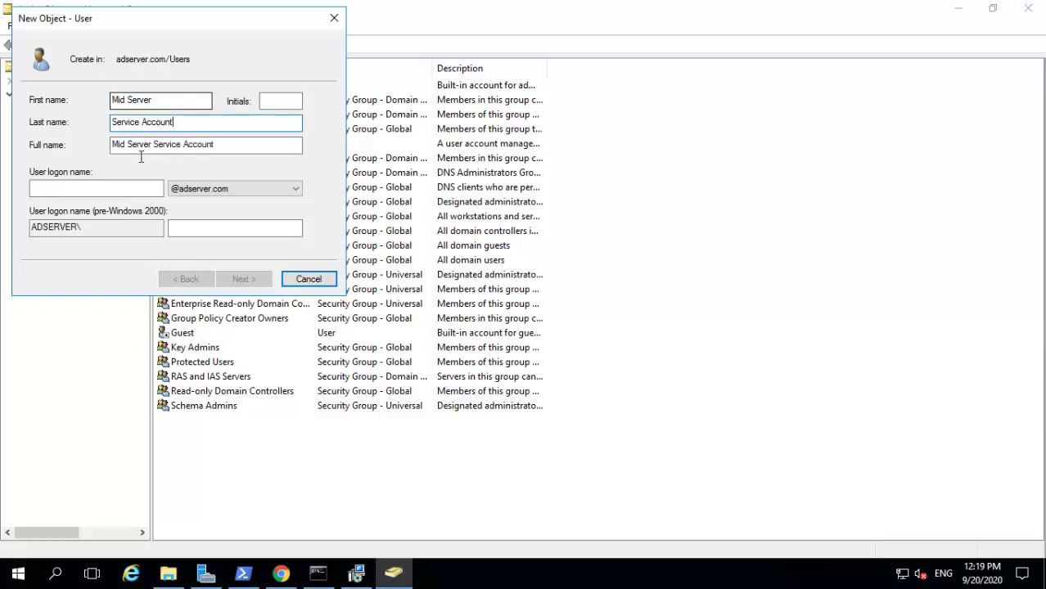
{"action": "left_click", "coordinate": [73, 187]}
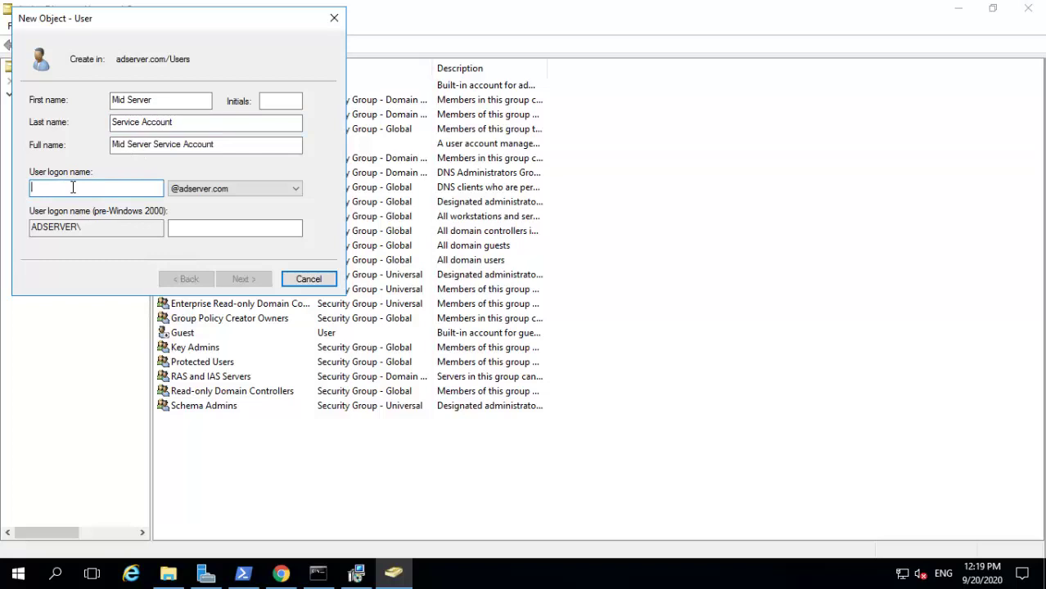
{"action": "type", "text": "s"}
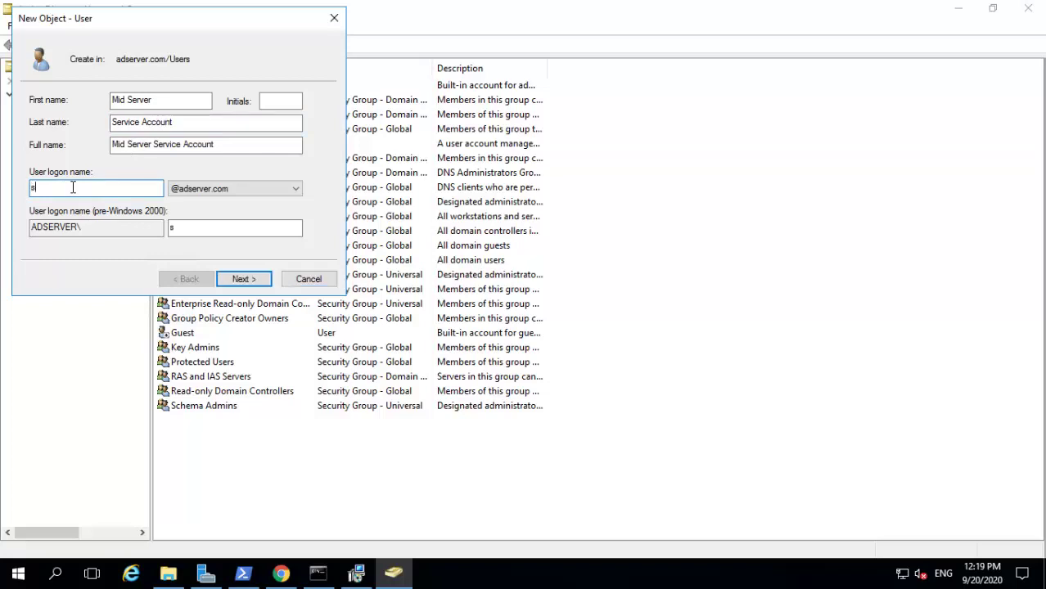
{"action": "type", "text": "vc_midserver"}
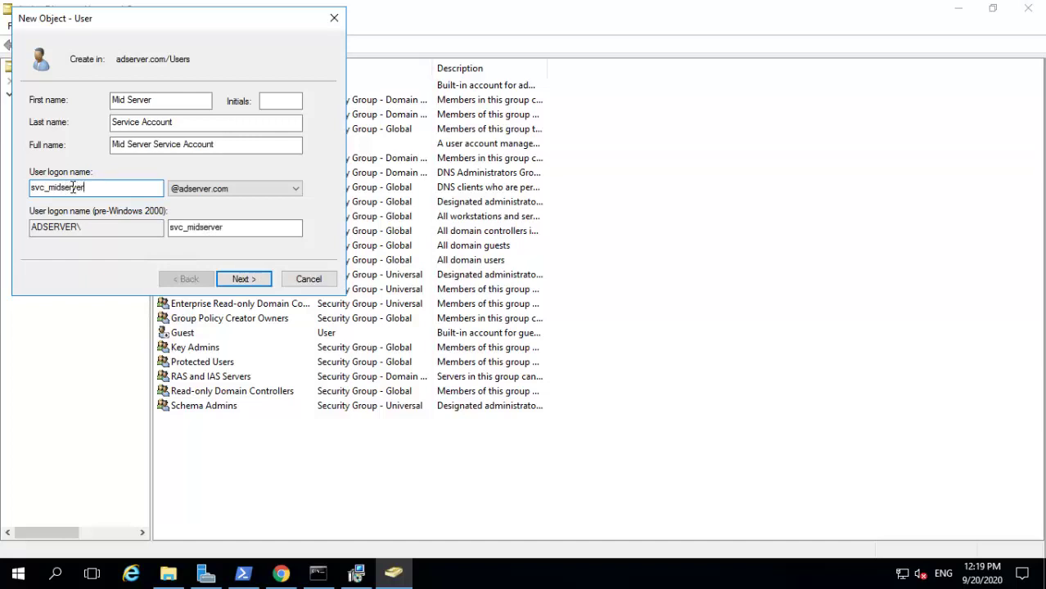
{"action": "left_click_drag", "start_coordinate": [84, 186], "coordinate": [29, 187]}
{"action": "key", "text": "ctrl+c"}
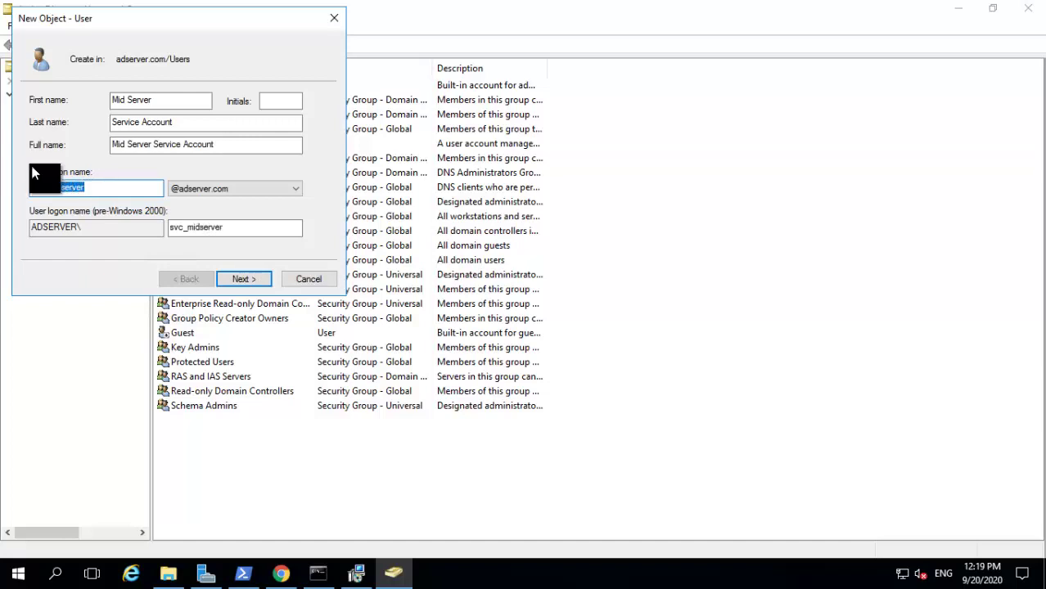
{"action": "left_click", "coordinate": [241, 280]}
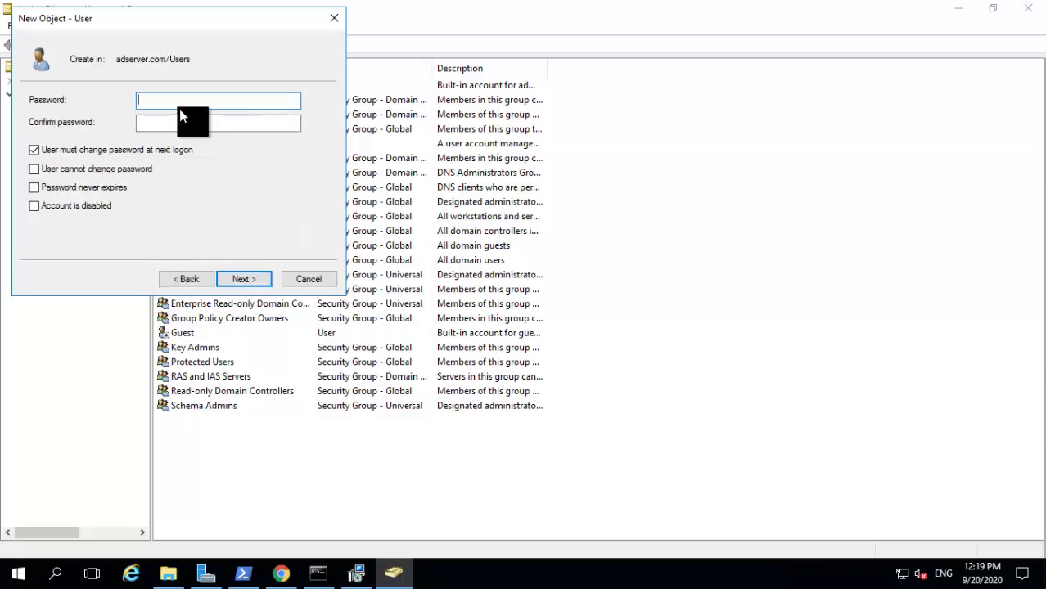
Enter and confirm the account password, turn off the password change at next logon, set Password never expires, and finish creating the user
{"action": "type", "text": "••••••••••••"}
{"action": "key", "text": "Tab"}
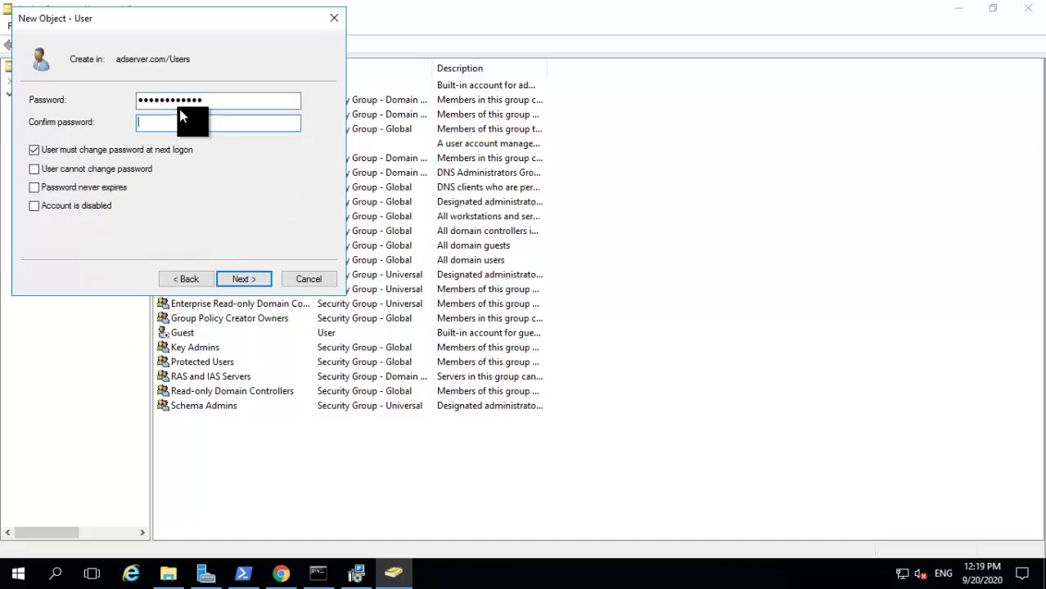
{"action": "type", "text": "••"}
{"action": "left_click", "coordinate": [77, 150]}
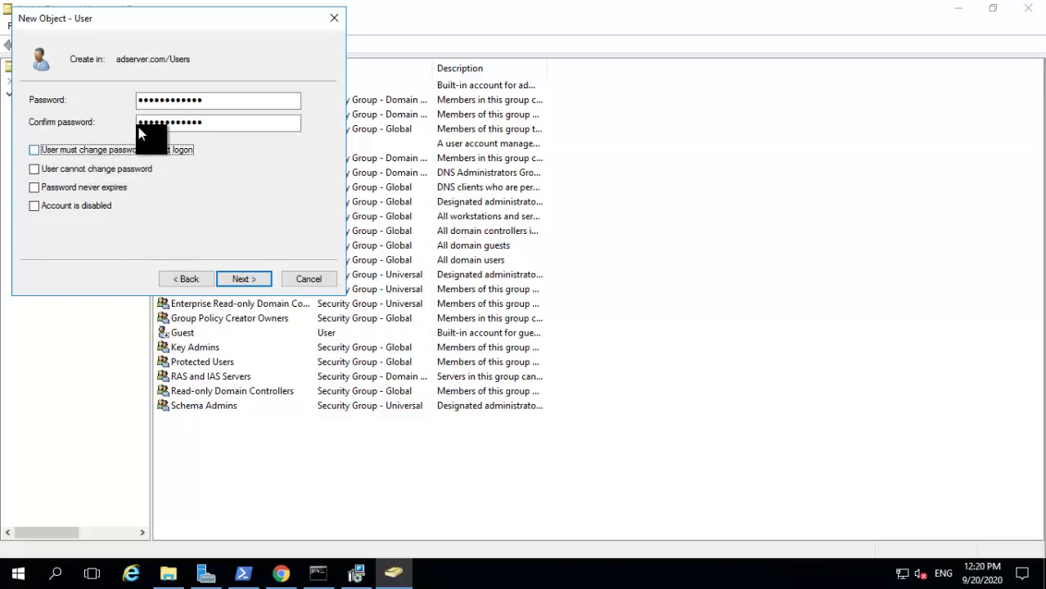
{"action": "left_click", "coordinate": [67, 194]}
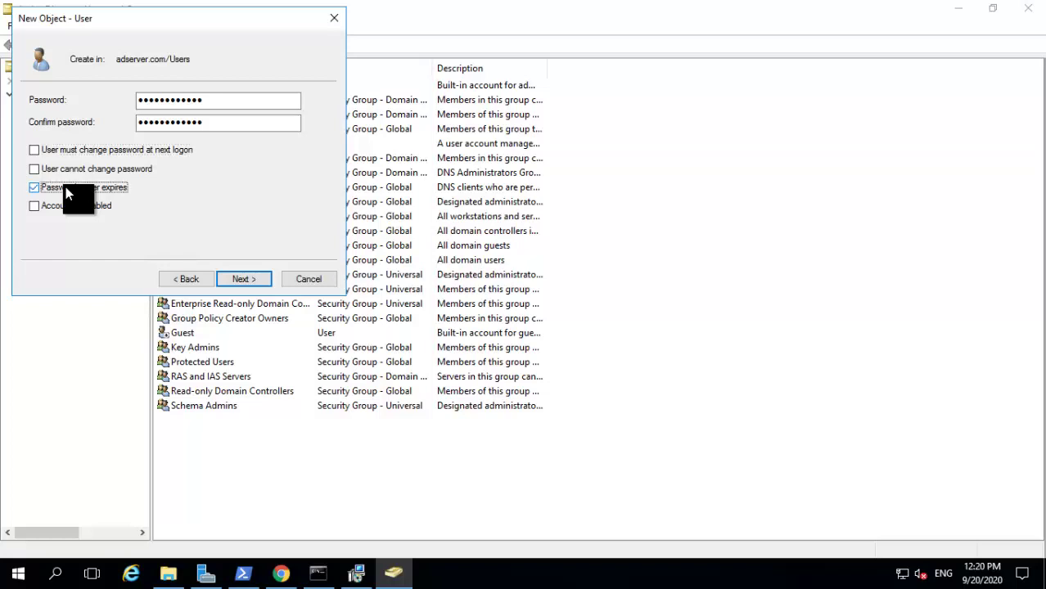
{"action": "left_click", "coordinate": [244, 279]}
{"action": "left_click", "coordinate": [257, 279]}
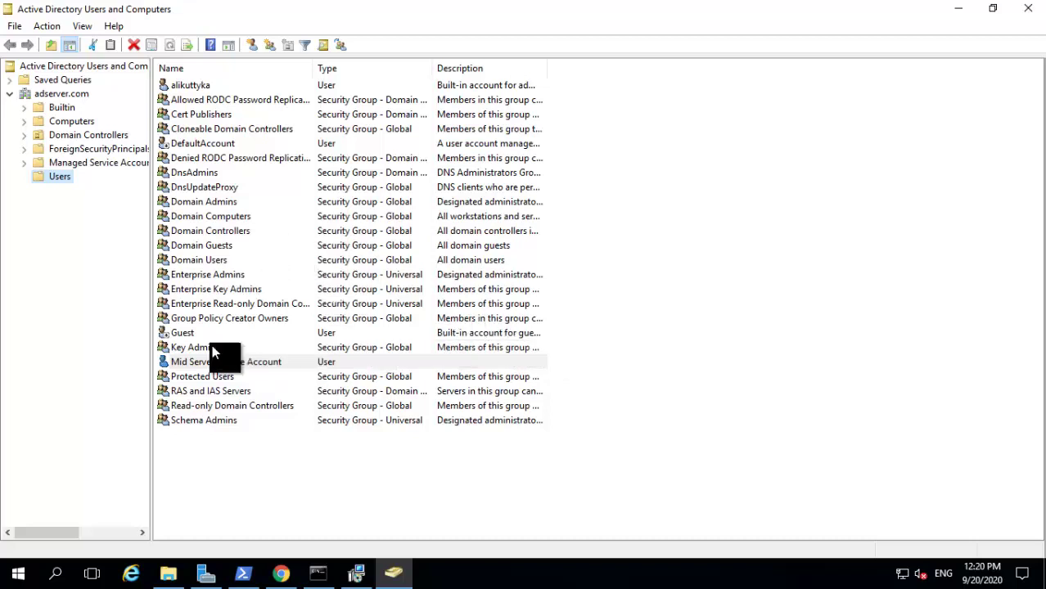
Open Local Security Policy from Server Manager and go to User Rights Assignment under Local Policies in a maximized window
{"action": "left_click", "coordinate": [206, 573]}
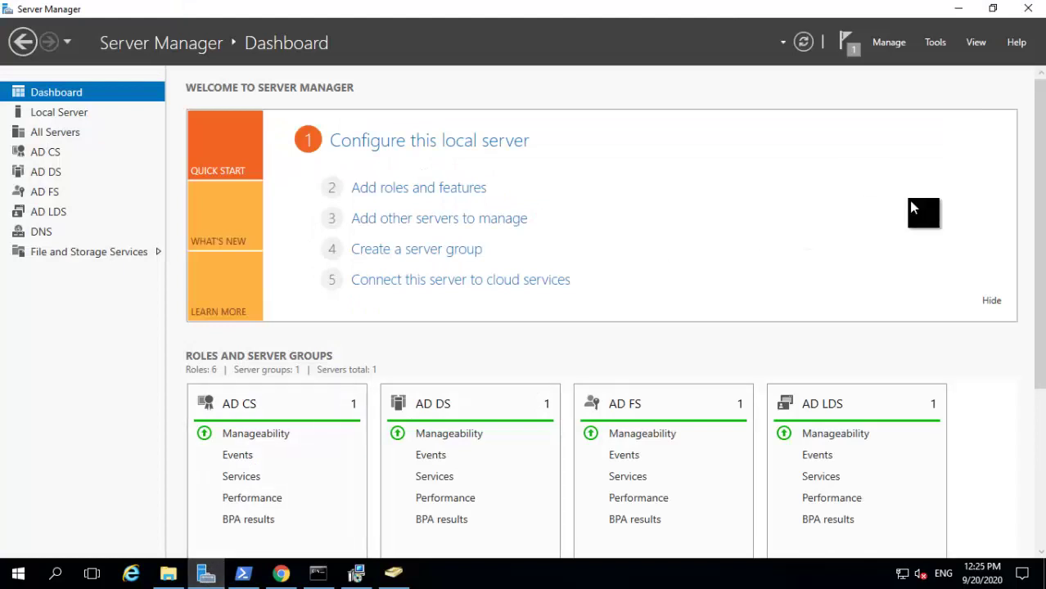
{"action": "left_click", "coordinate": [936, 44]}
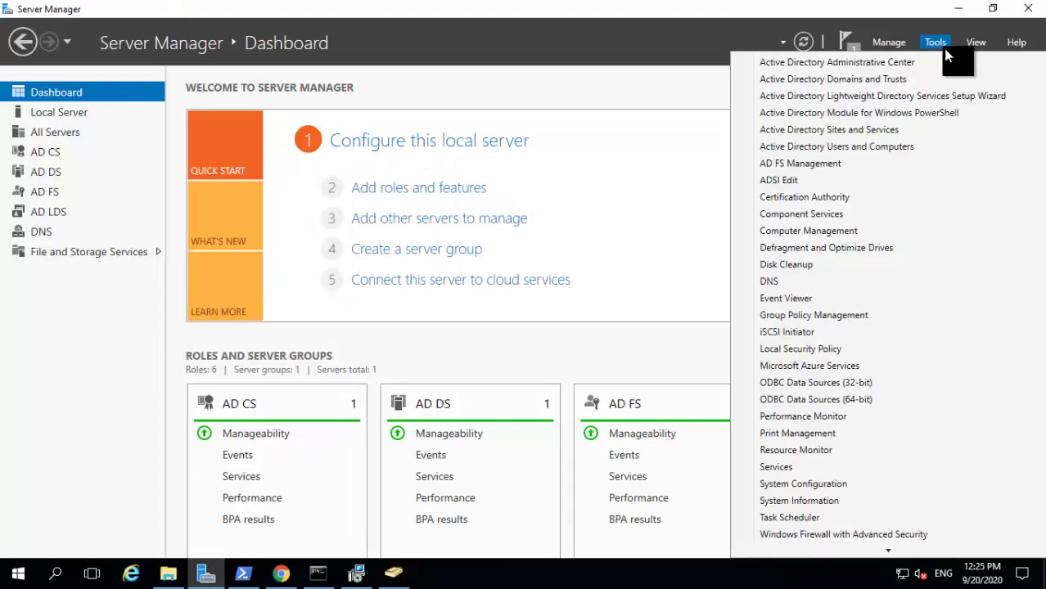
{"action": "left_click", "coordinate": [852, 349]}
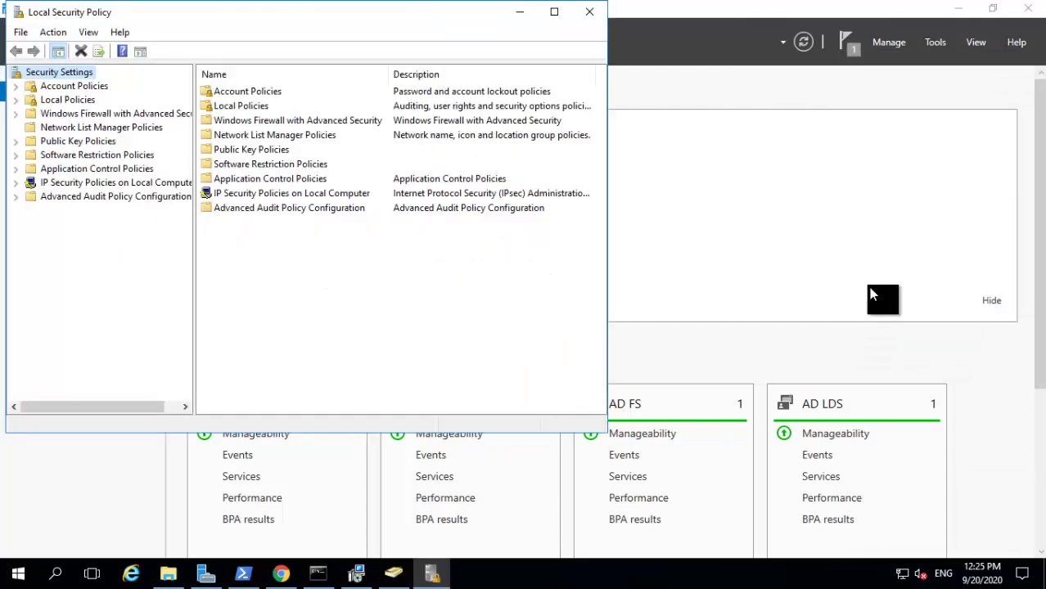
{"action": "left_click", "coordinate": [16, 102]}
{"action": "left_click", "coordinate": [82, 128]}
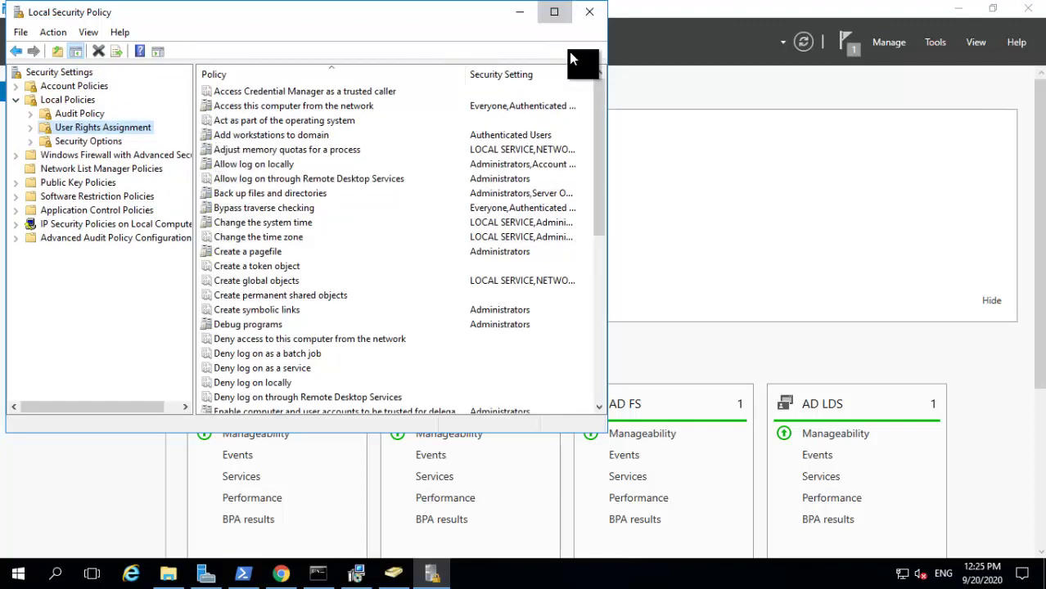
{"action": "left_click", "coordinate": [554, 12]}
{"action": "scroll", "coordinate": [435, 275], "scroll_direction": "down", "scroll_amount": 3}
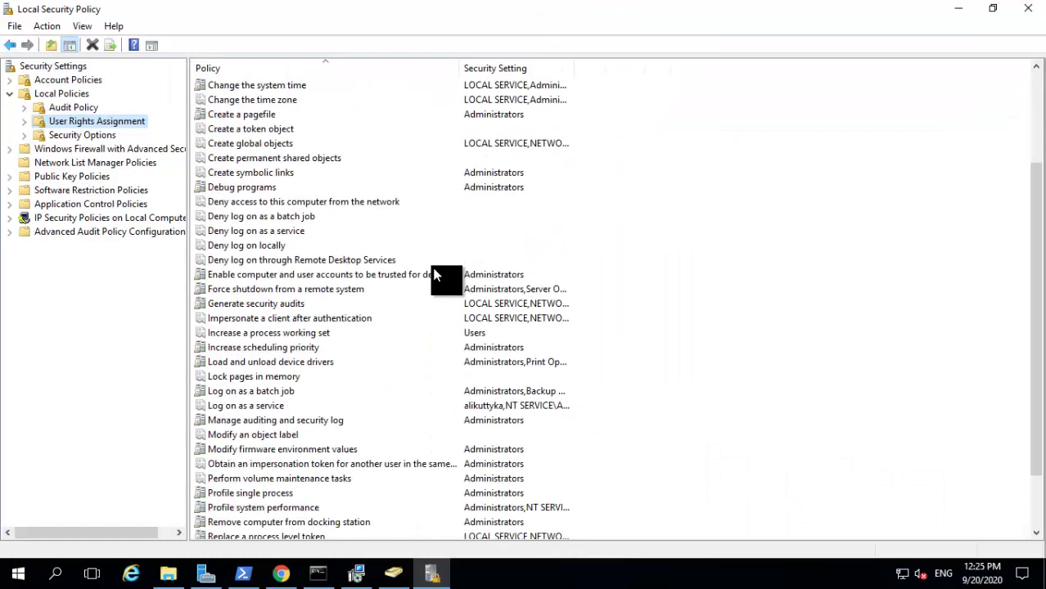
Add svc_midserver to the Log on as a service policy, checking the account name, and apply the change
{"action": "double_click", "coordinate": [256, 405]}
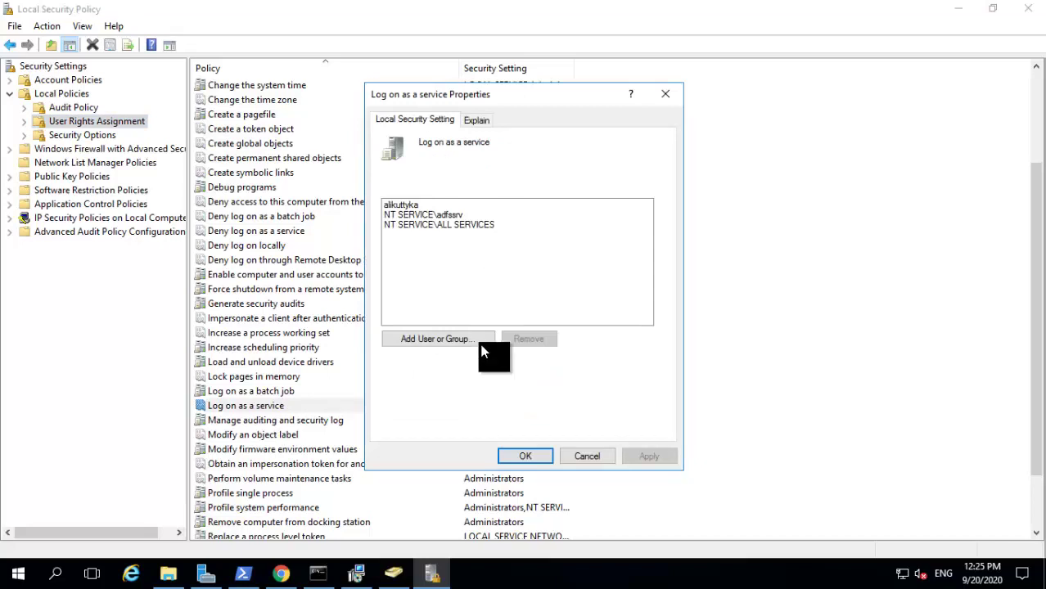
{"action": "left_click", "coordinate": [423, 339]}
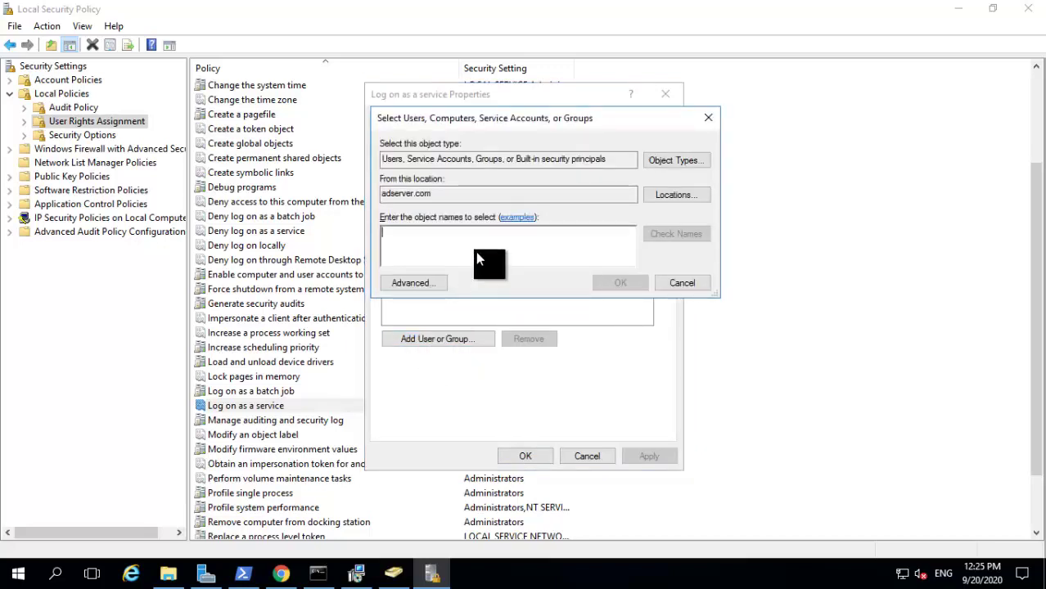
{"action": "key", "text": "ctrl+v"}
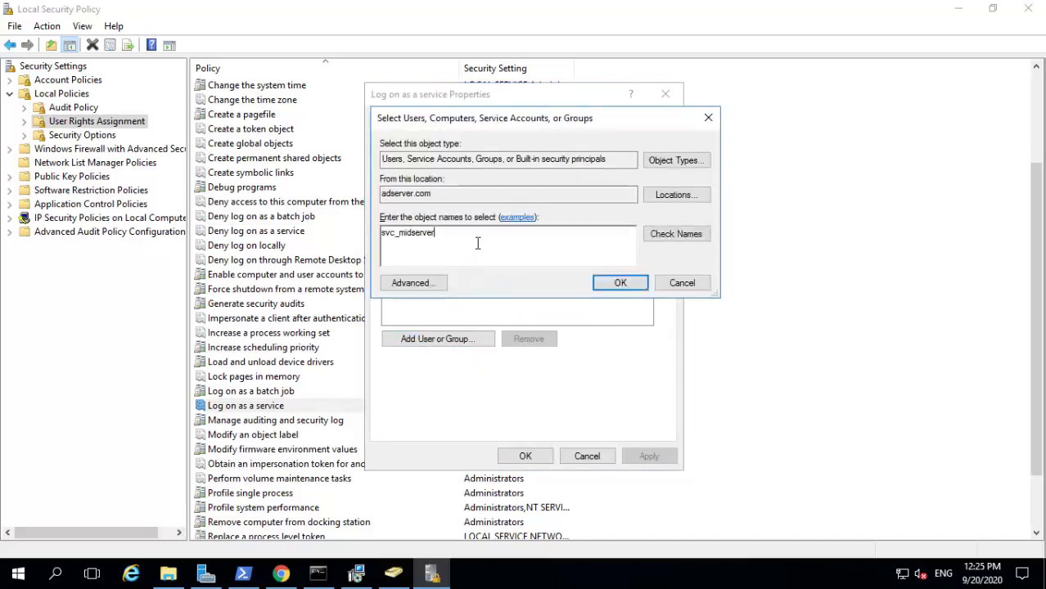
{"action": "left_click", "coordinate": [701, 236]}
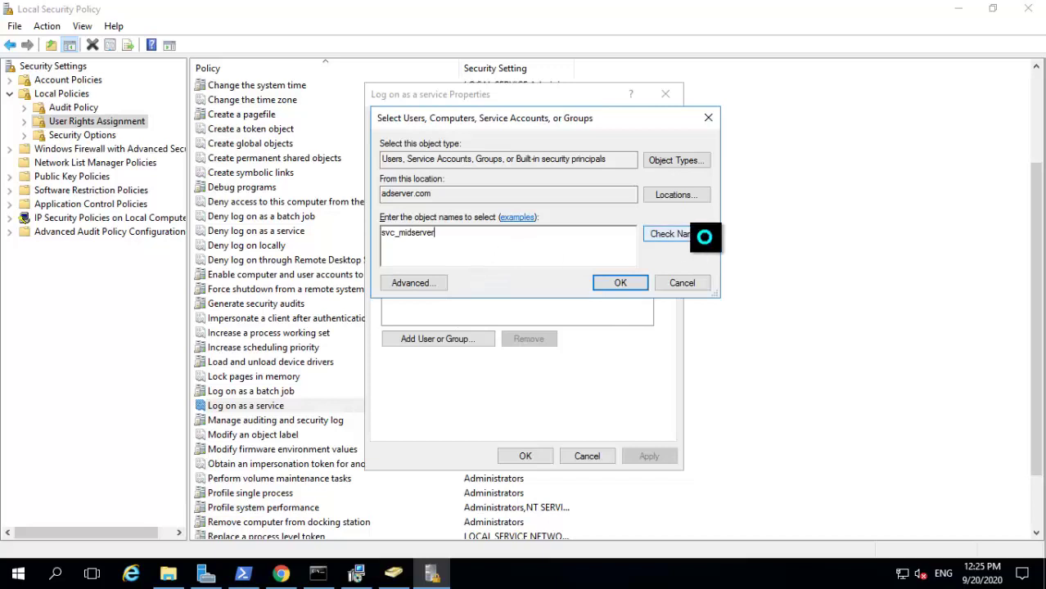
{"action": "left_click", "coordinate": [605, 283]}
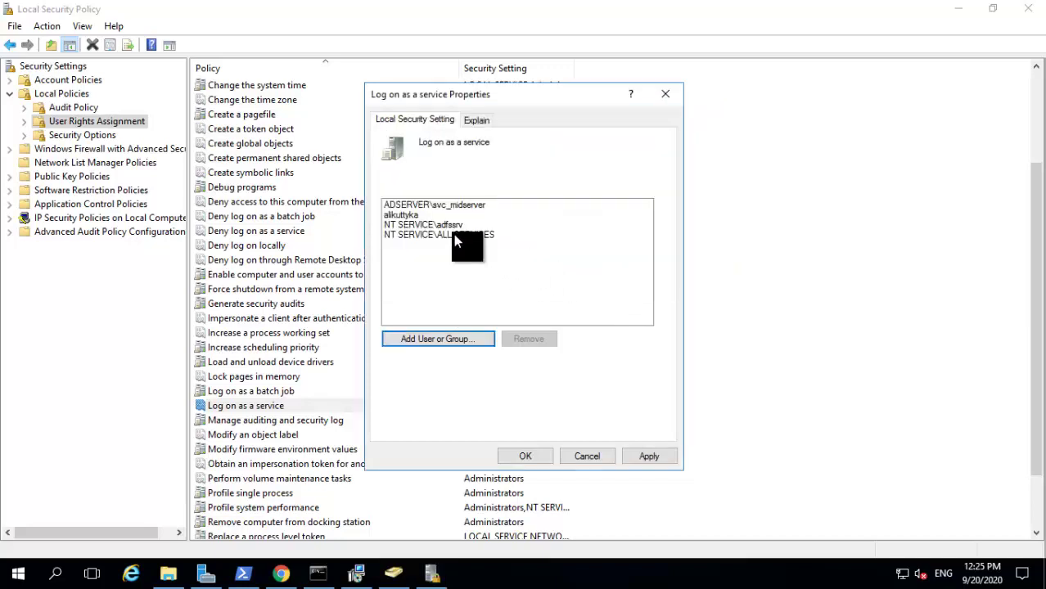
{"action": "left_click", "coordinate": [430, 204]}
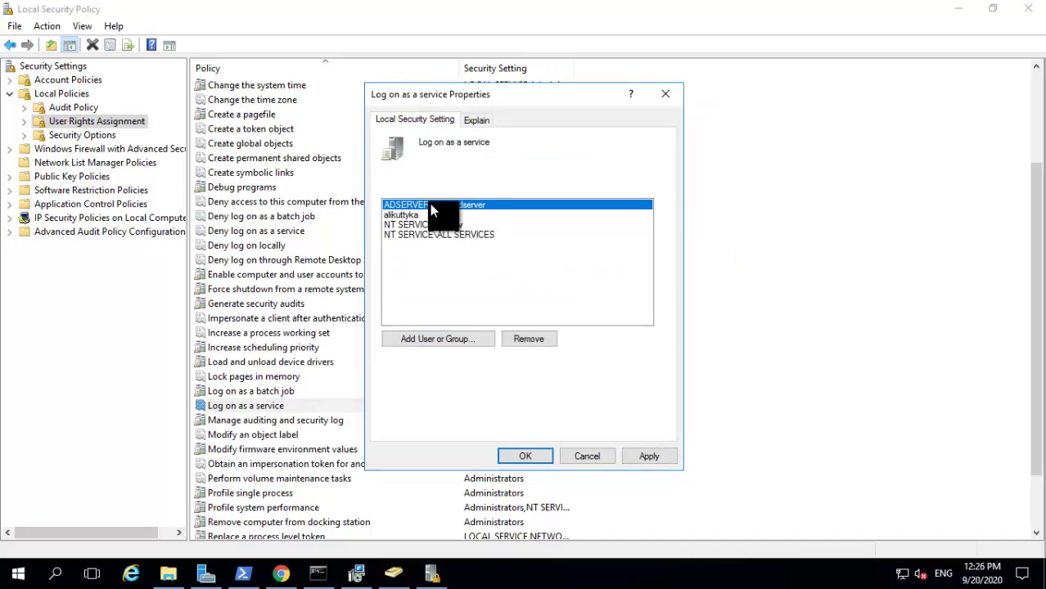
{"action": "left_click", "coordinate": [649, 459]}
{"action": "left_click", "coordinate": [532, 457]}
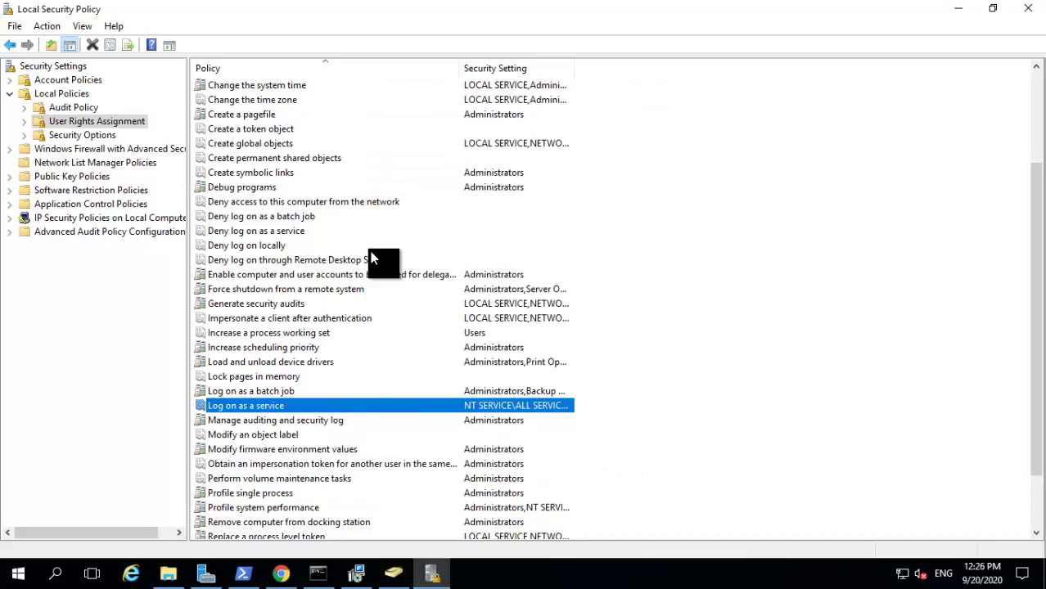
Return to ServiceNow MID Server Setup, set the service account name to svc_midserver and enter the service account password
{"action": "left_click", "coordinate": [356, 573]}
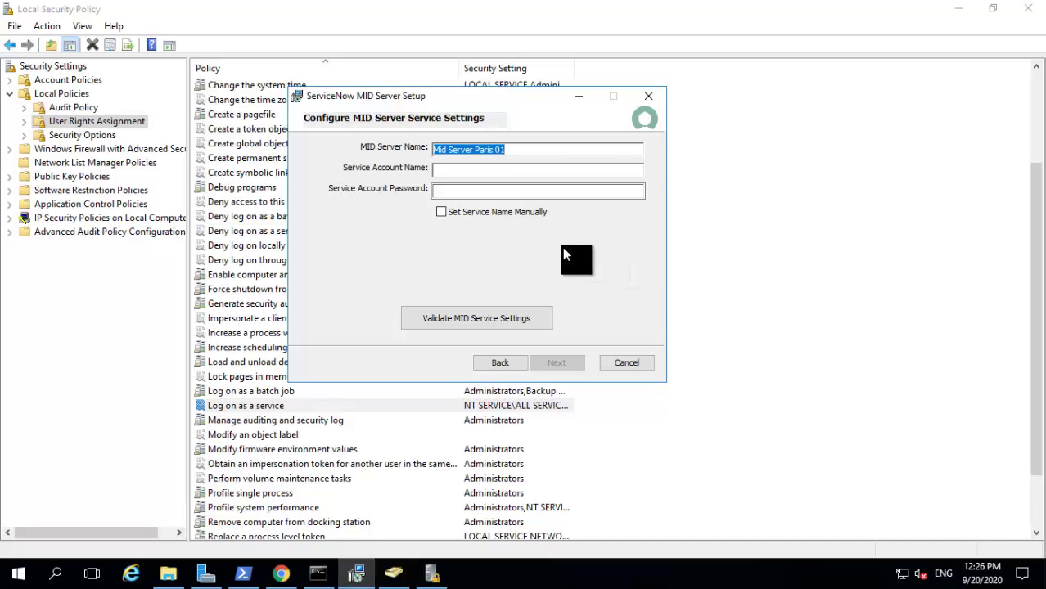
{"action": "left_click", "coordinate": [525, 170]}
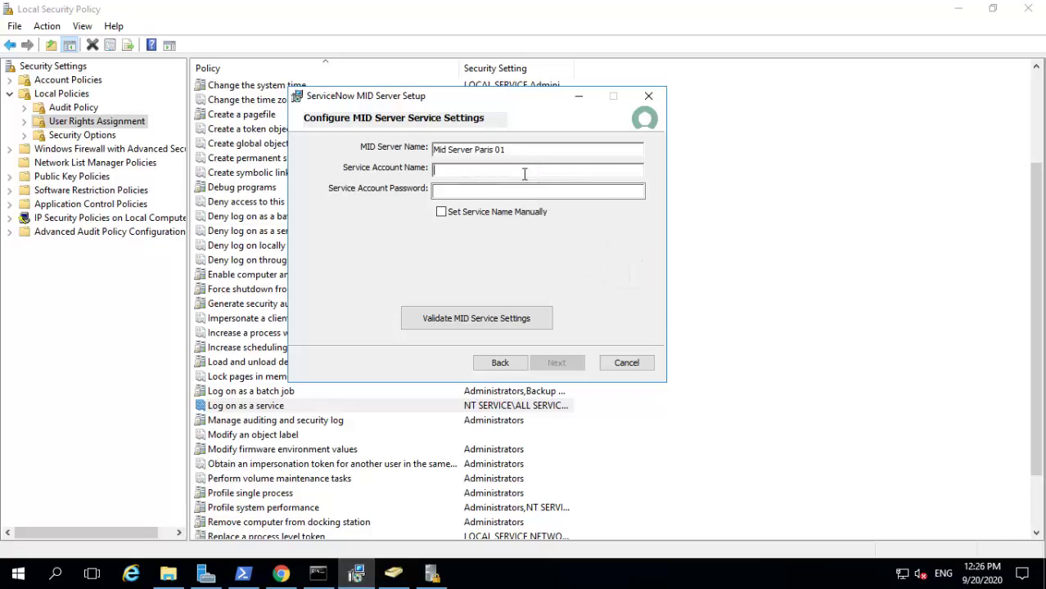
{"action": "type", "text": "svc_midserver"}
{"action": "left_click", "coordinate": [521, 194]}
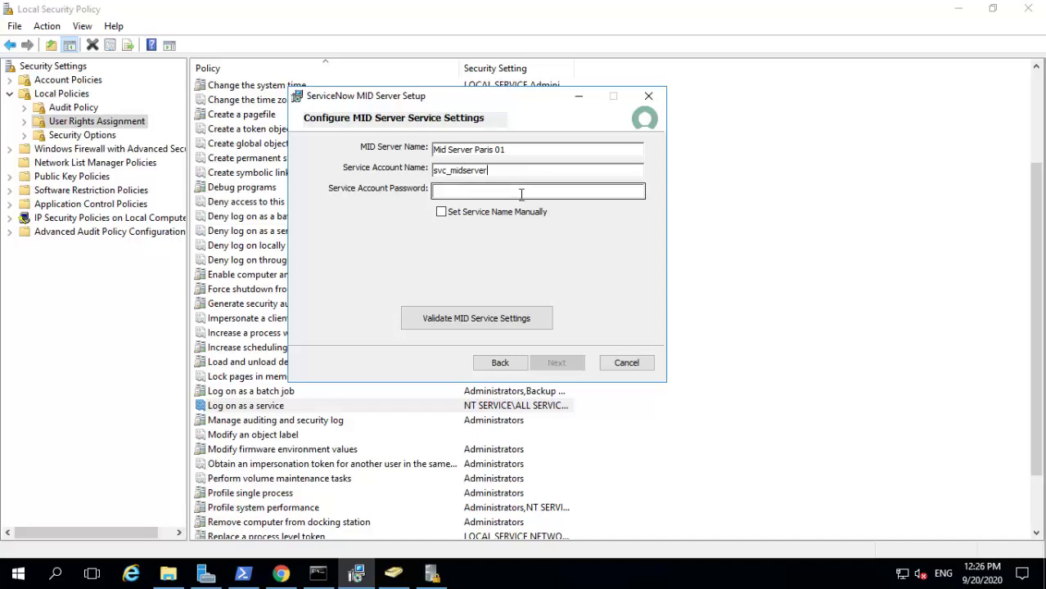
{"action": "type", "text": "p"}
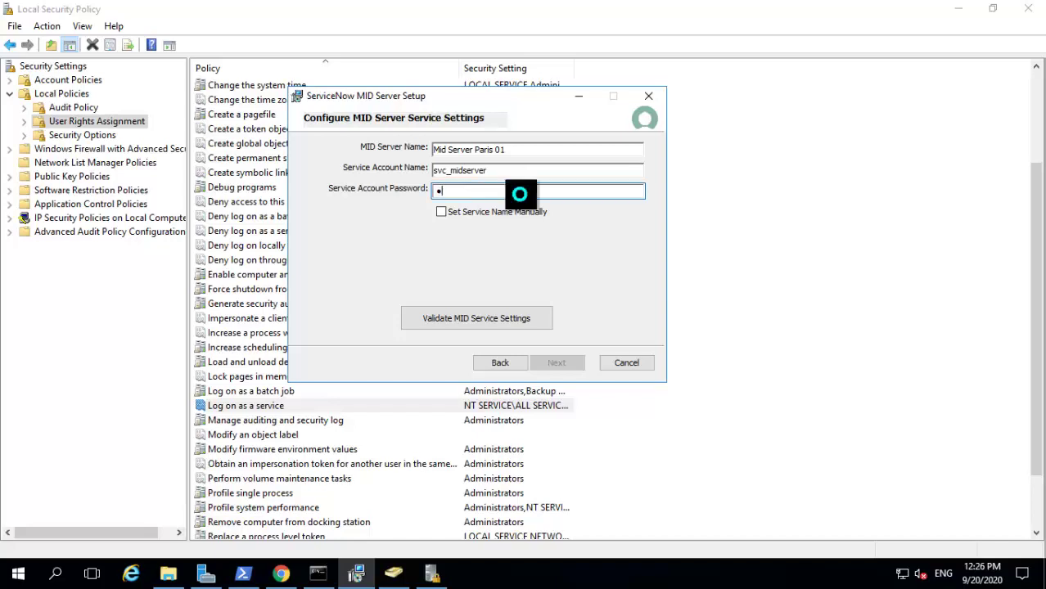
{"action": "type", "text": "•••••••••••"}
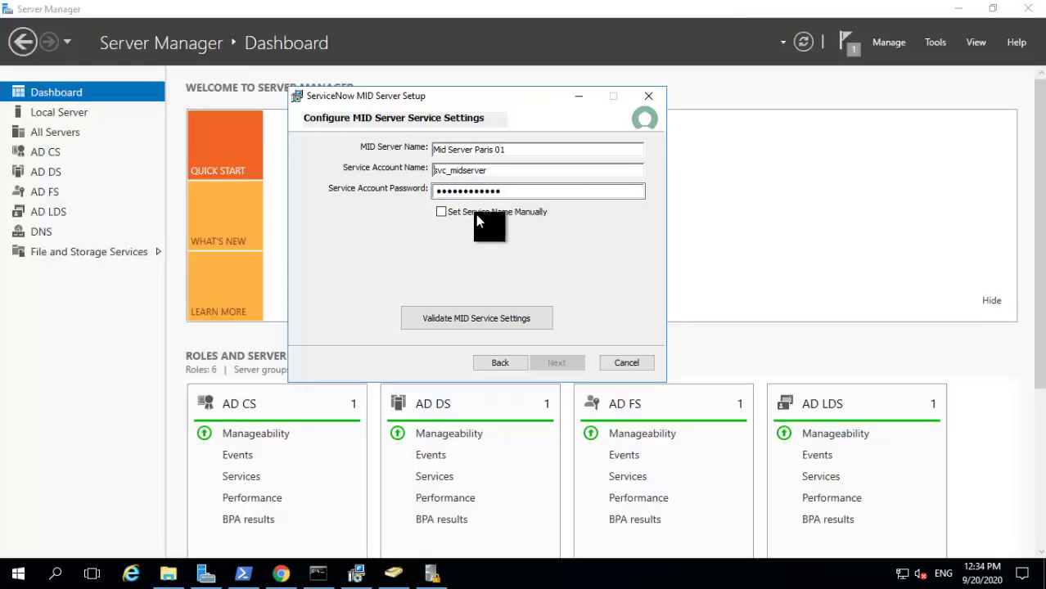
Turn on Set Service Name Manually to check the service name and display name, and turn it off again
{"action": "left_click", "coordinate": [465, 211]}
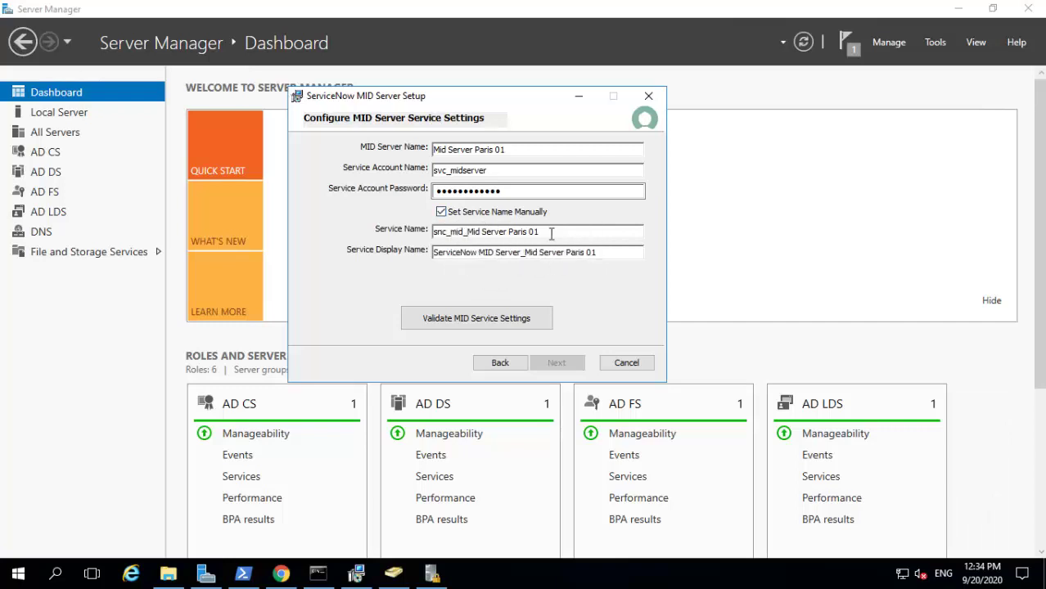
{"action": "left_click_drag", "start_coordinate": [540, 232], "coordinate": [467, 233]}
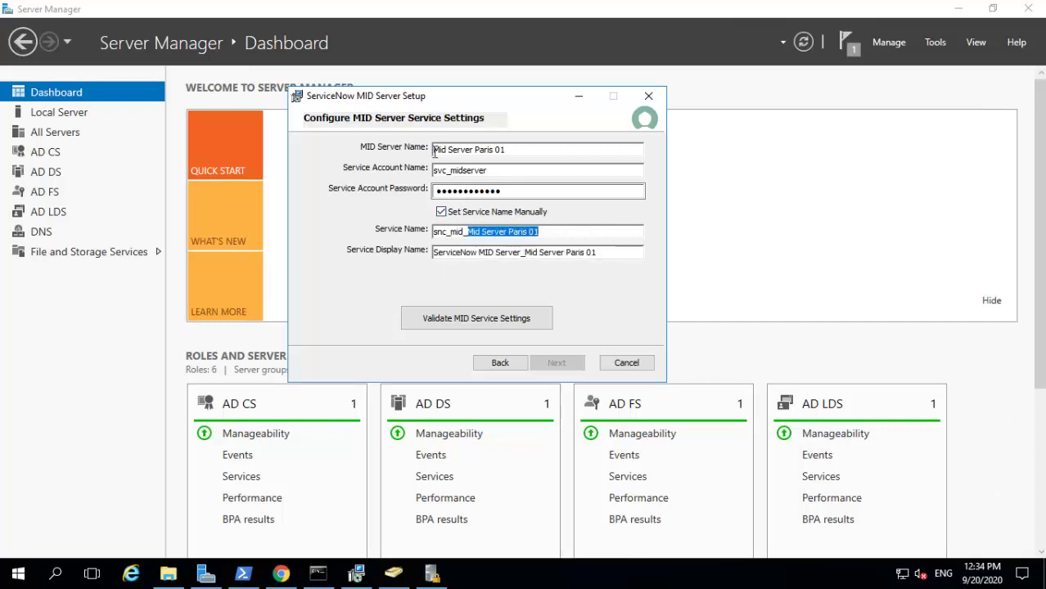
{"action": "left_click", "coordinate": [549, 233]}
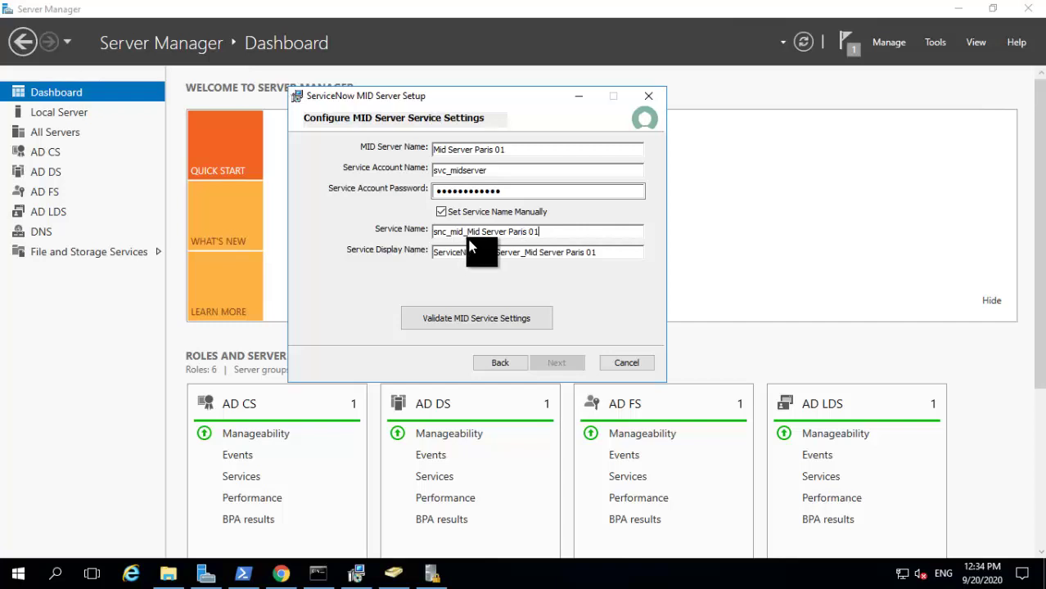
{"action": "left_click", "coordinate": [441, 212]}
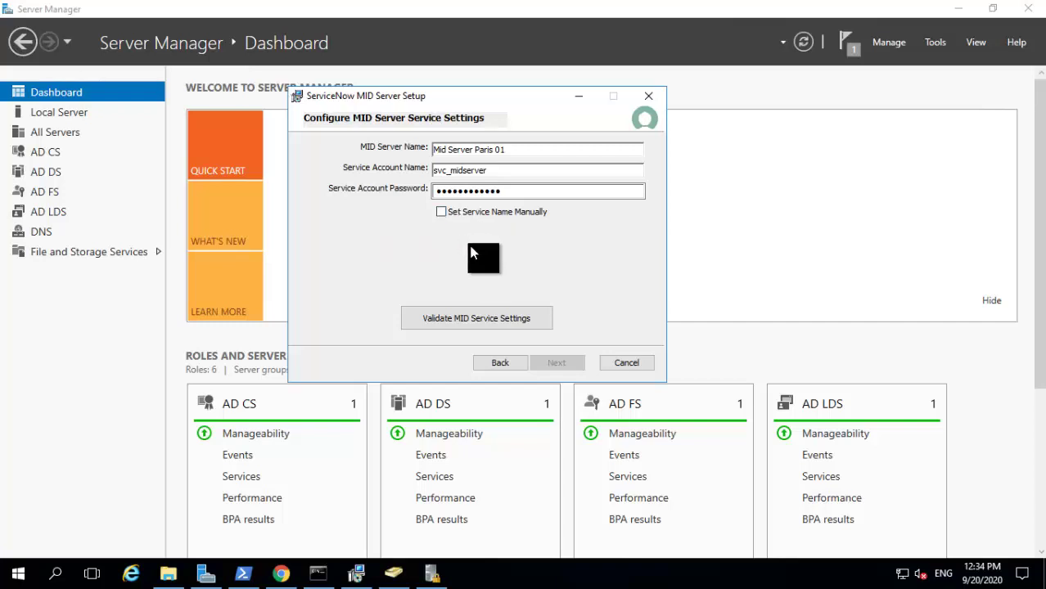
Try validating the MID service settings, change the service account name to ADSERVER\svc_midserver and validate again
{"action": "left_click", "coordinate": [464, 318]}
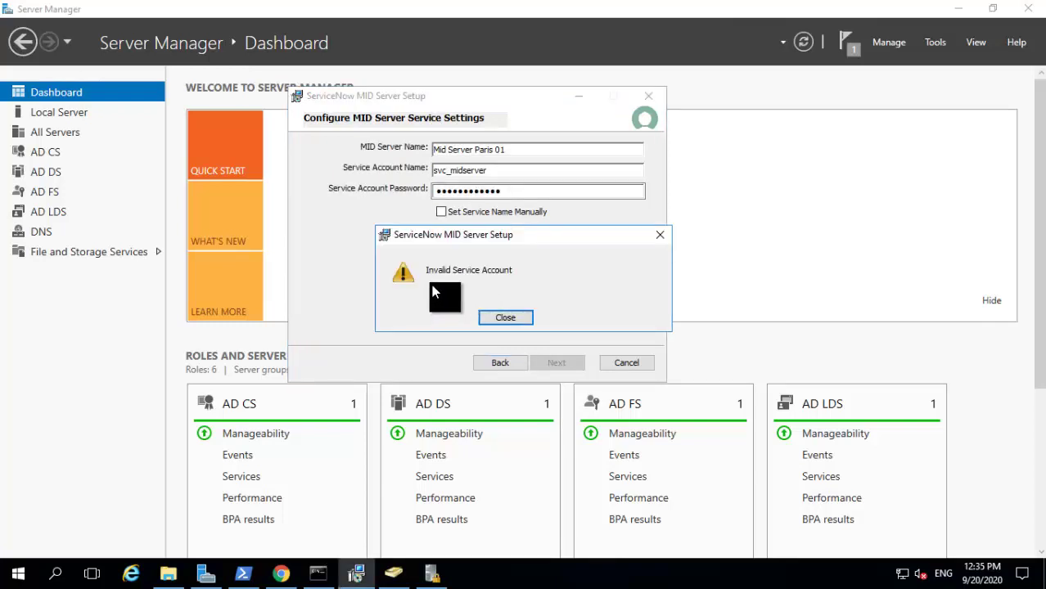
{"action": "left_click", "coordinate": [505, 318]}
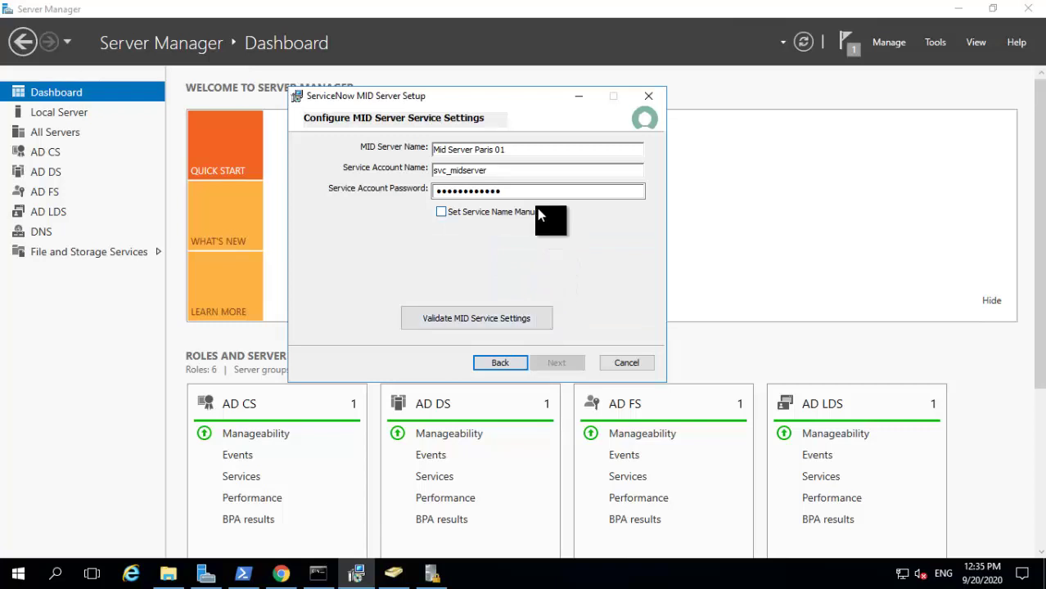
{"action": "left_click", "coordinate": [436, 170]}
{"action": "left_click", "coordinate": [437, 170]}
{"action": "type", "text": "SNSRV\\"}
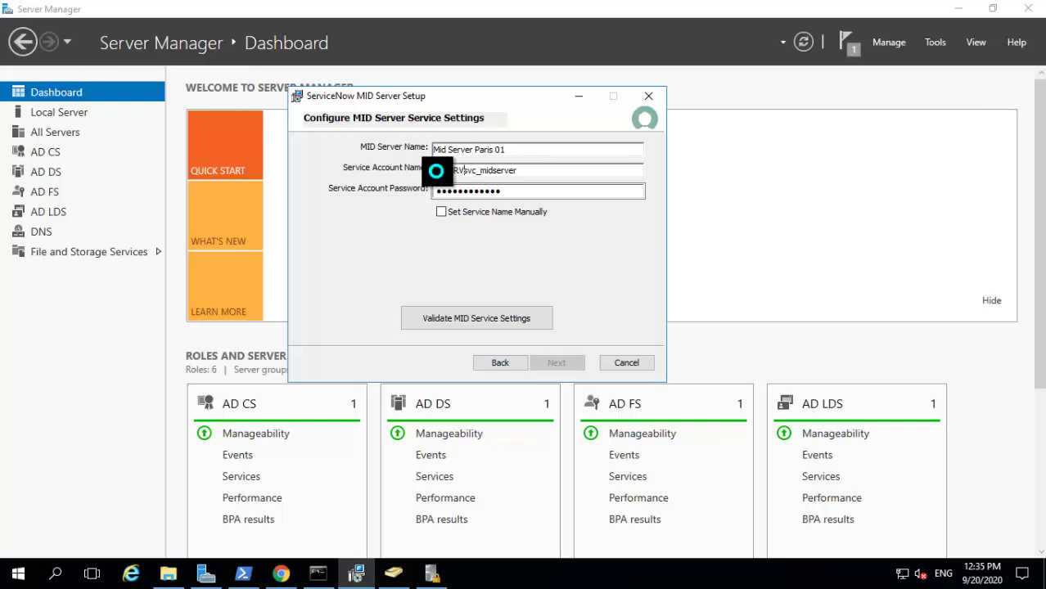
{"action": "type", "text": "ER\\"}
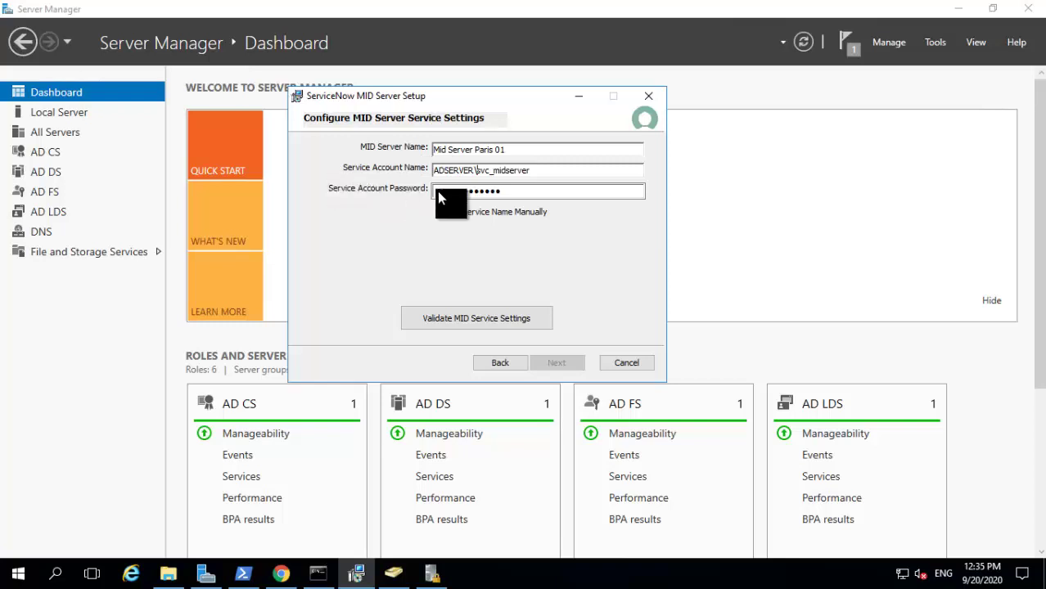
{"action": "left_click", "coordinate": [491, 319]}
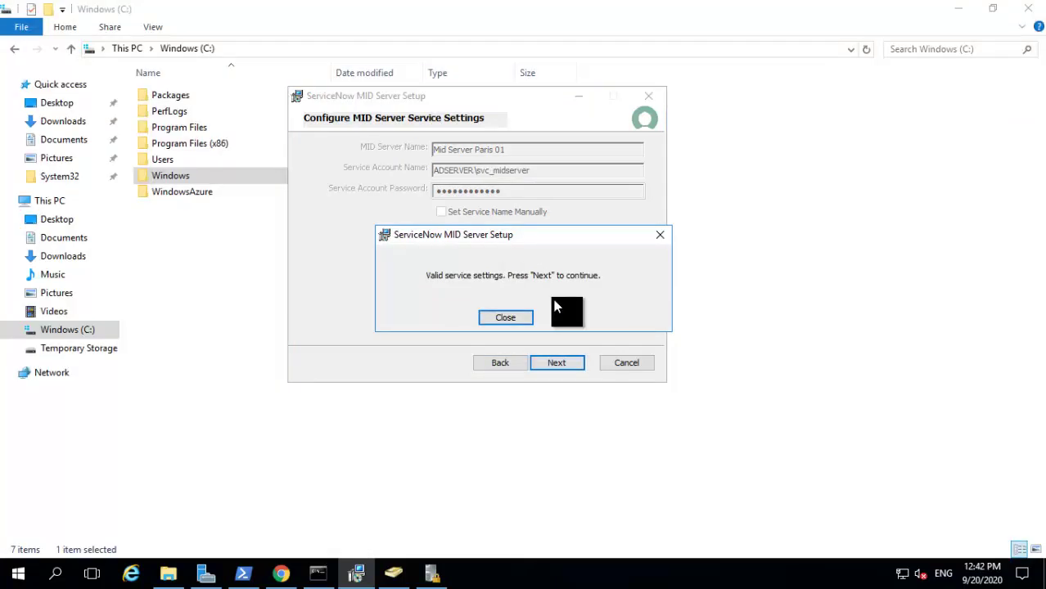
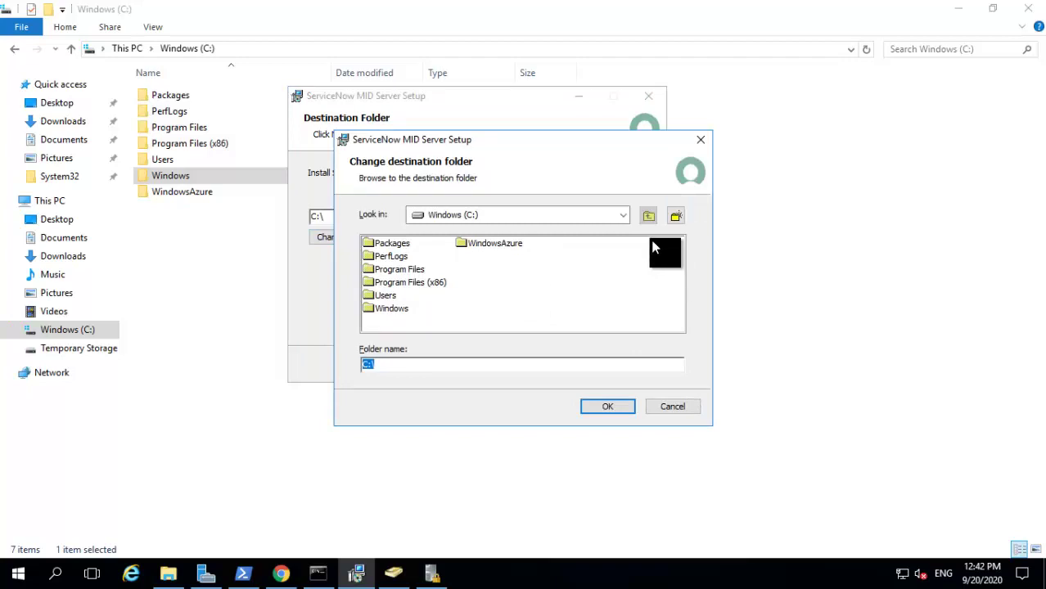
Create a folder named Mid Server Paris 01 on the C: drive, use it as the installation destination and continue
{"action": "left_click", "coordinate": [676, 216]}
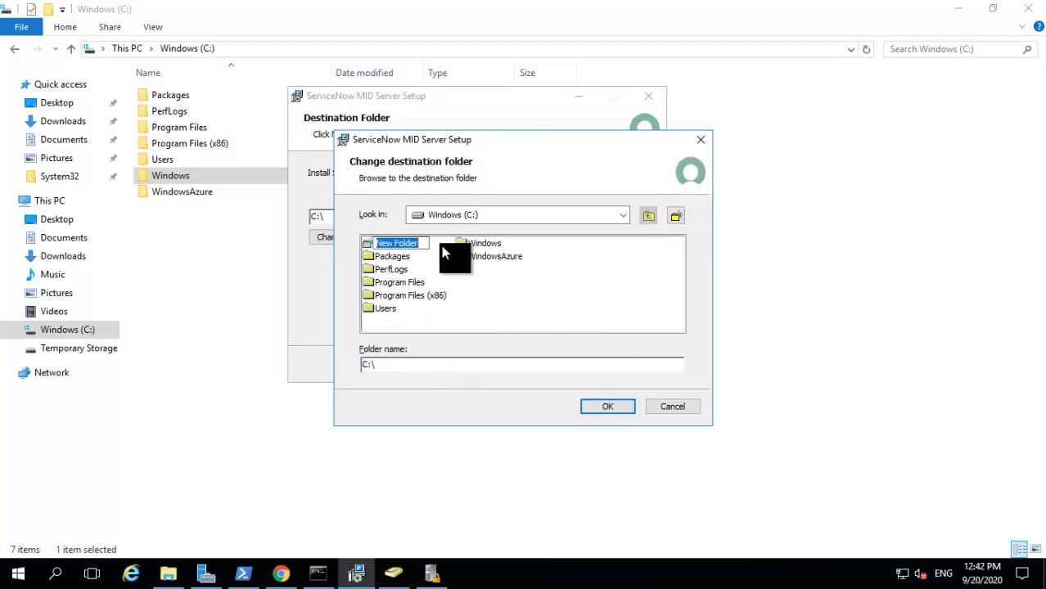
{"action": "type", "text": "Mid Server"}
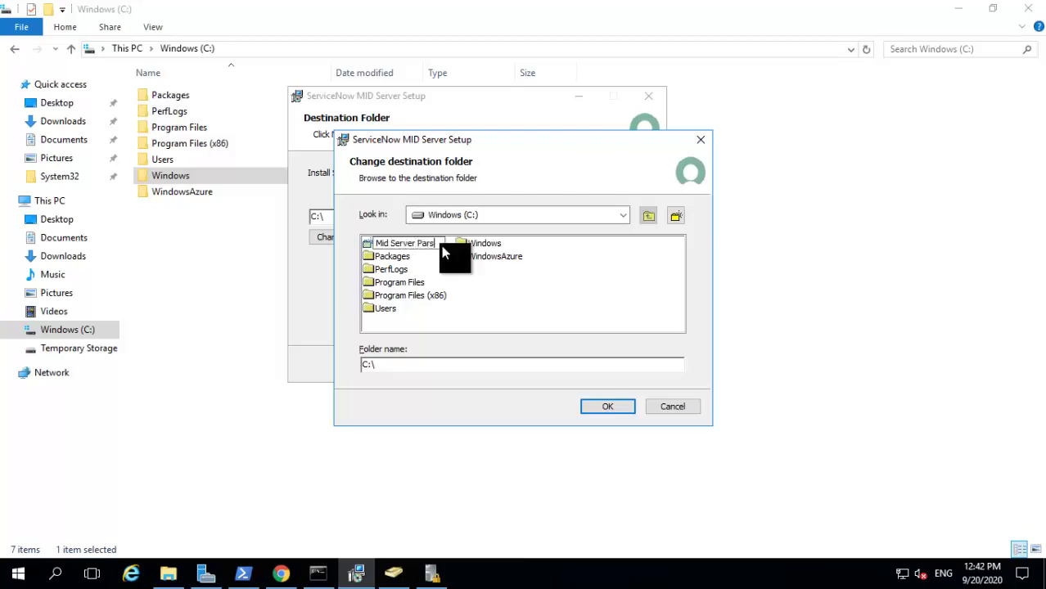
{"action": "type", "text": " Paris"}
{"action": "key", "text": "BackSpace"}
{"action": "type", "text": "is 01"}
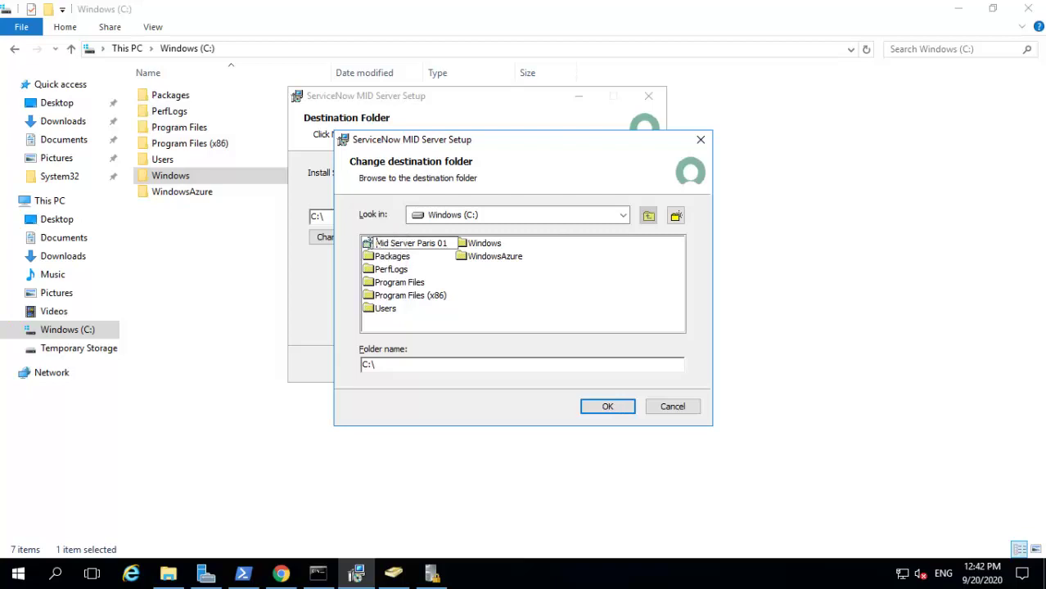
{"action": "left_click", "coordinate": [368, 244]}
{"action": "left_click", "coordinate": [606, 409]}
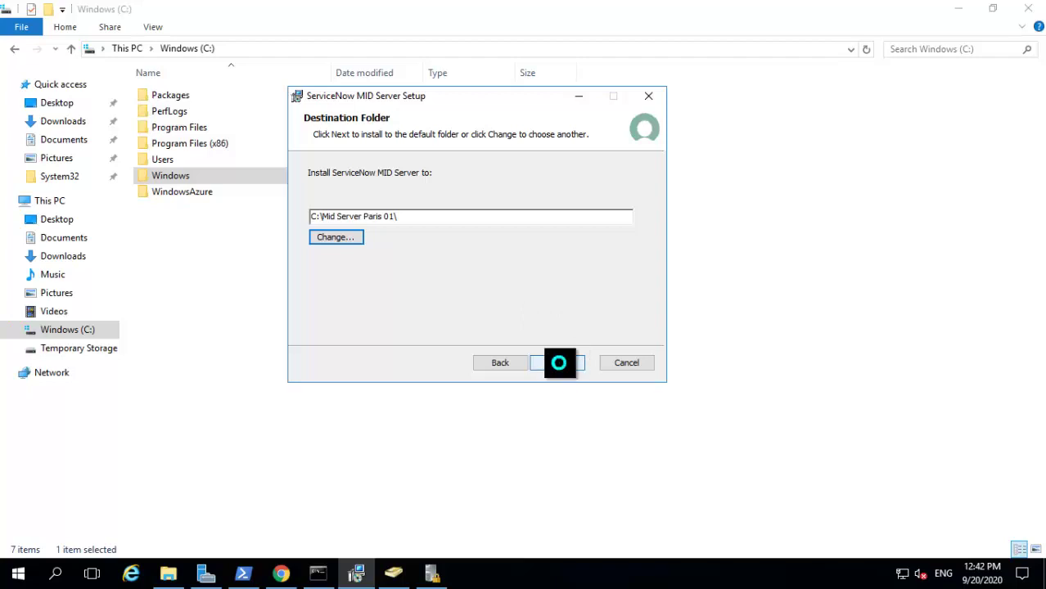
{"action": "left_click", "coordinate": [559, 363]}
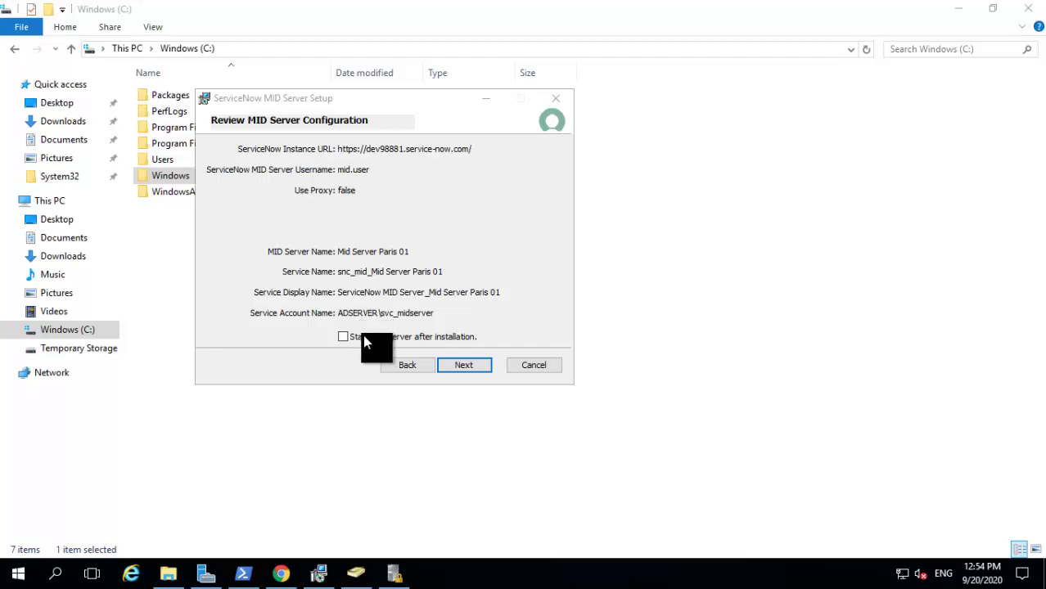
Accept the reviewed MID Server configuration without starting it after installation, run the installation and finish the setup wizard
{"action": "left_click", "coordinate": [462, 362]}
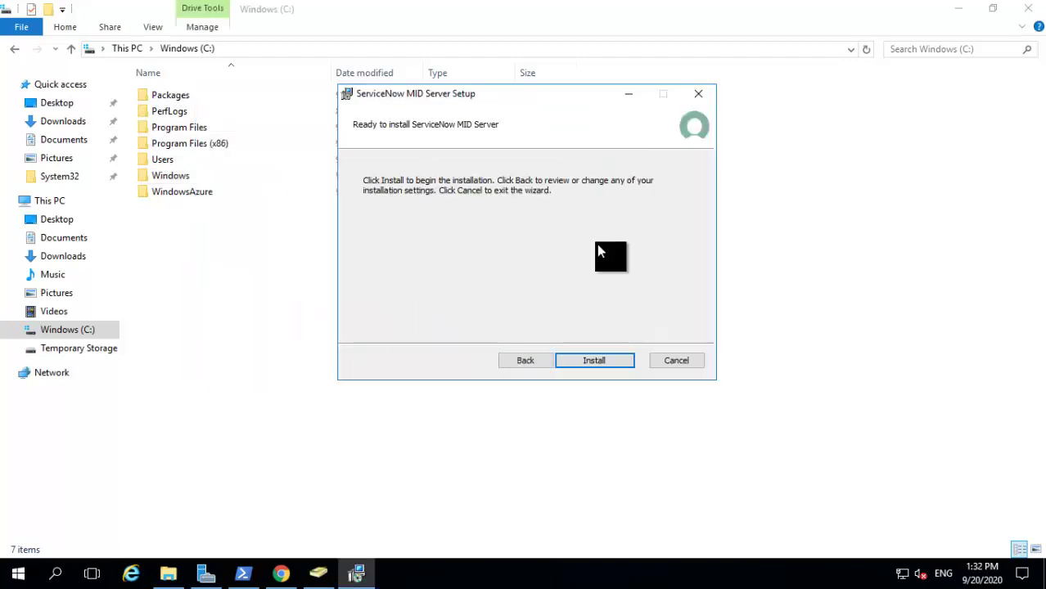
{"action": "left_click", "coordinate": [606, 368]}
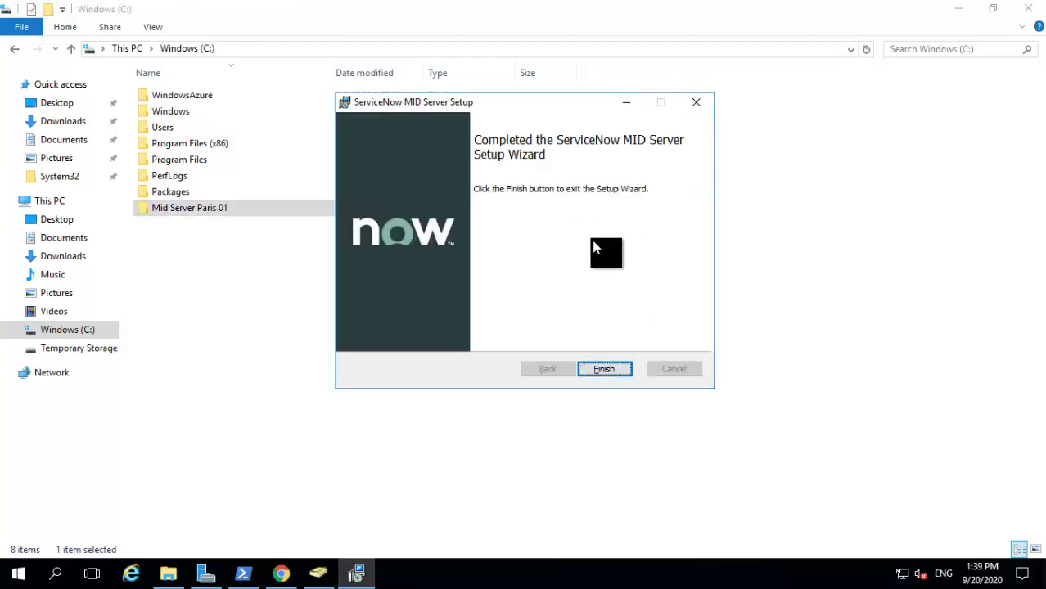
{"action": "left_click", "coordinate": [608, 370]}
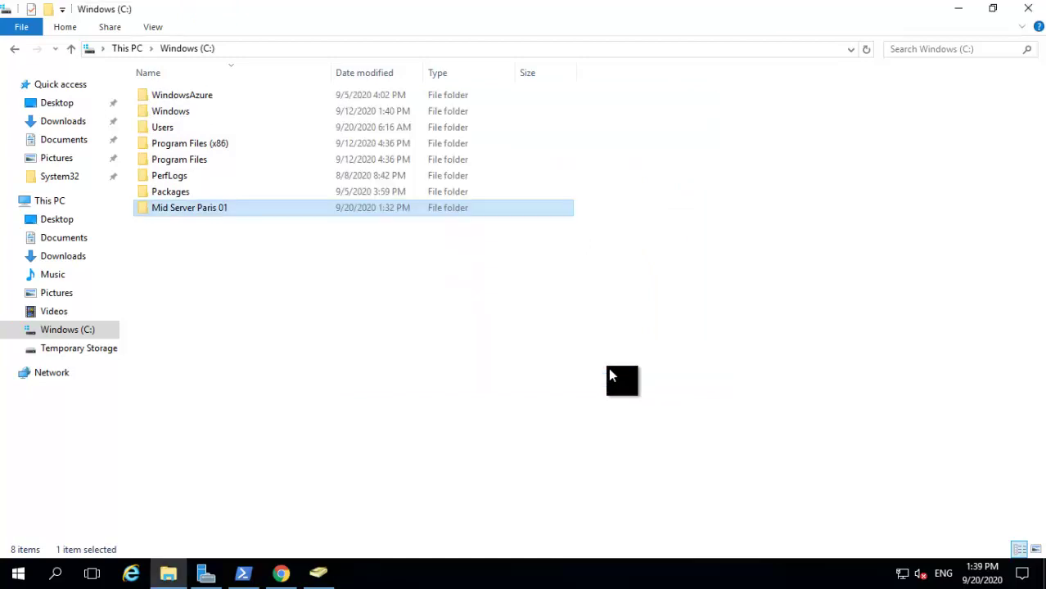
Open the agent folder inside Mid Server Paris 01 and its ServiceNow MID Server Mid Server Paris 01 subfolder
{"action": "double_click", "coordinate": [229, 208]}
{"action": "double_click", "coordinate": [271, 96]}
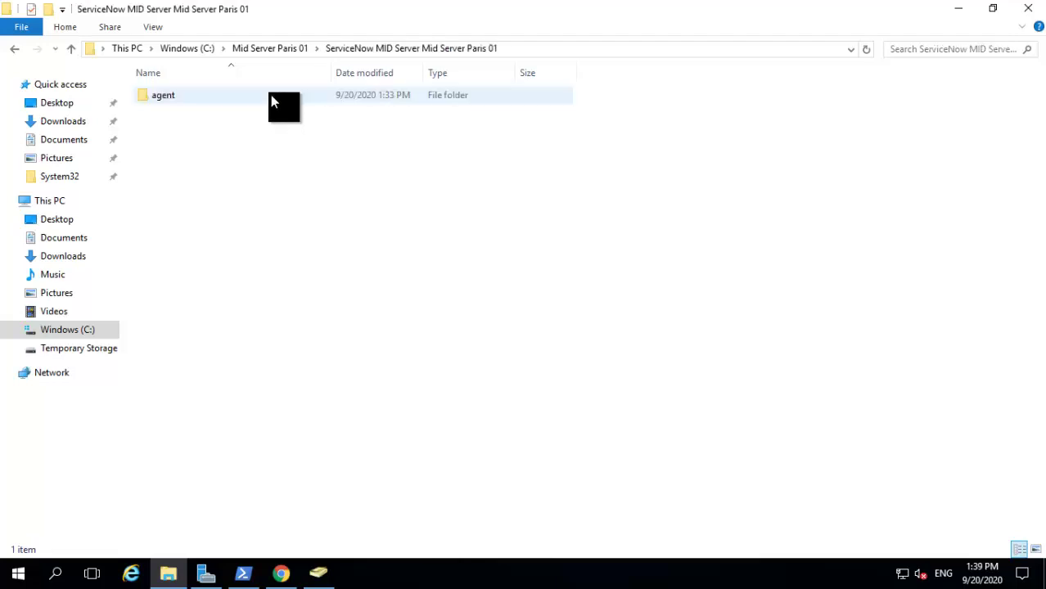
{"action": "double_click", "coordinate": [273, 99]}
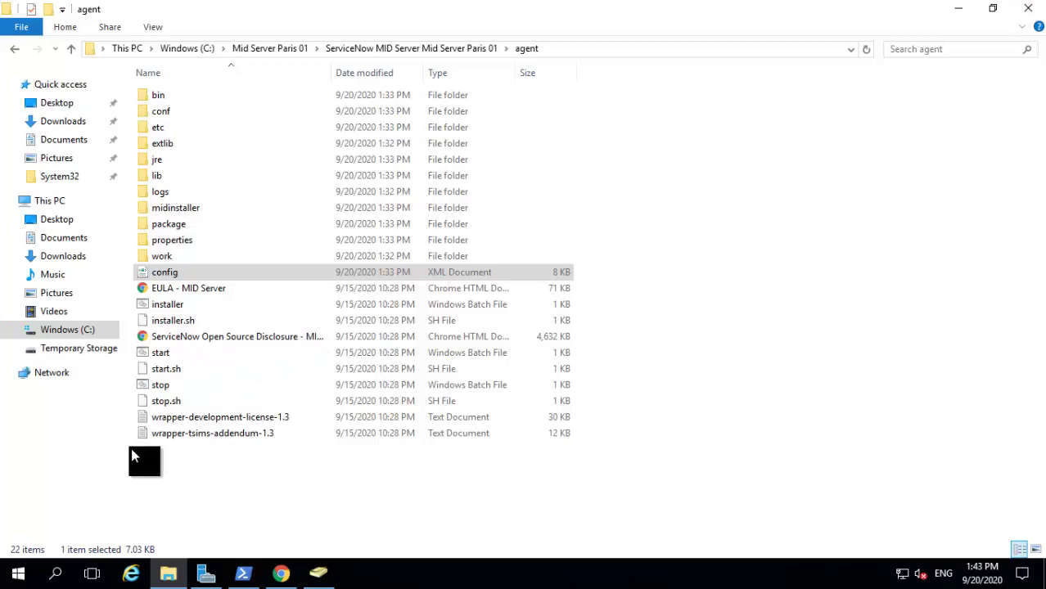
Find Command Prompt and run it as administrator
{"action": "left_click", "coordinate": [18, 574]}
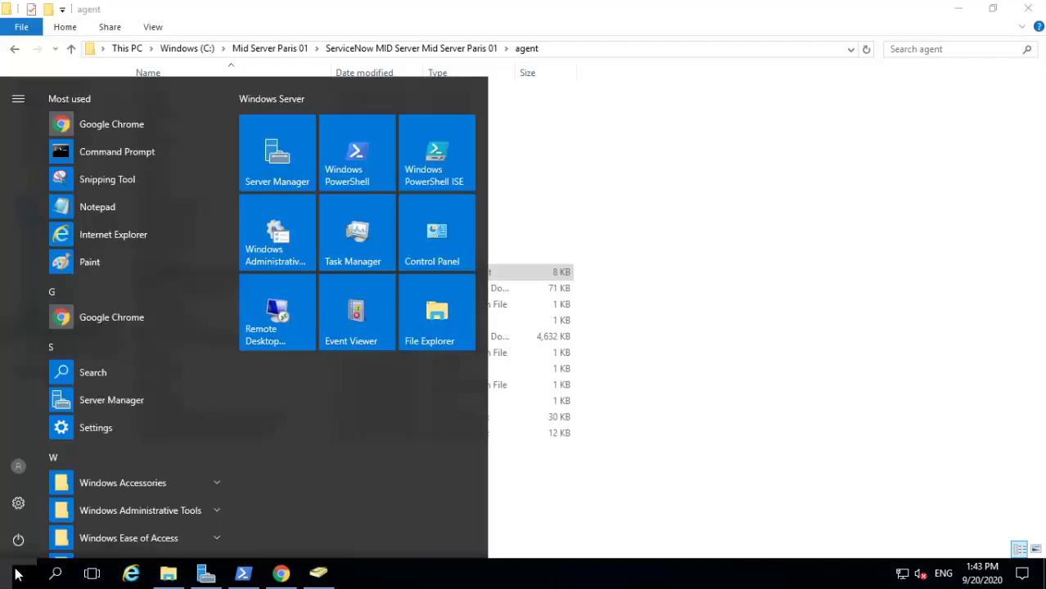
{"action": "type", "text": "command"}
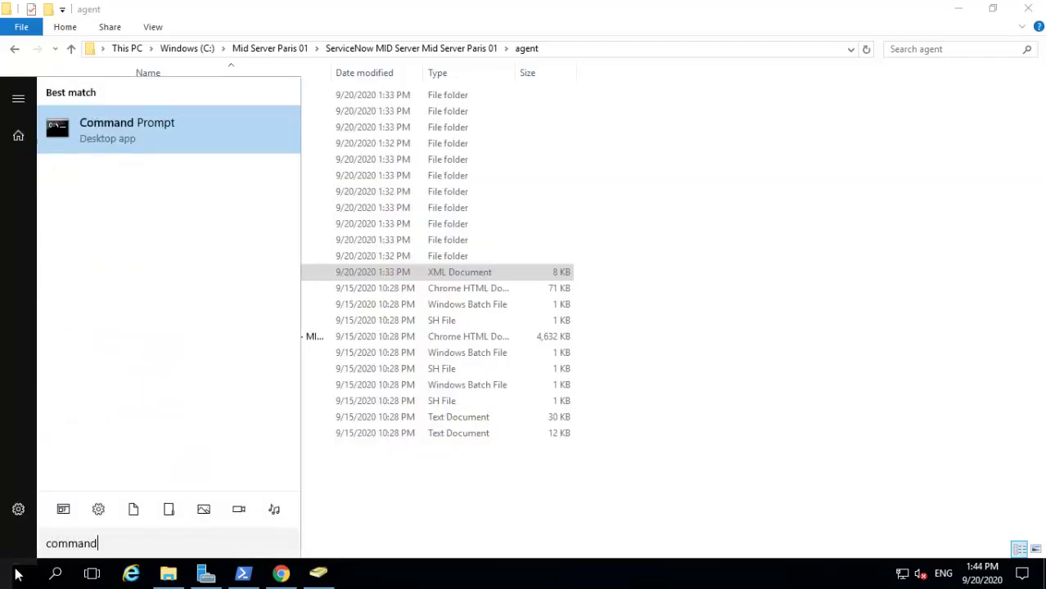
{"action": "right_click", "coordinate": [137, 130]}
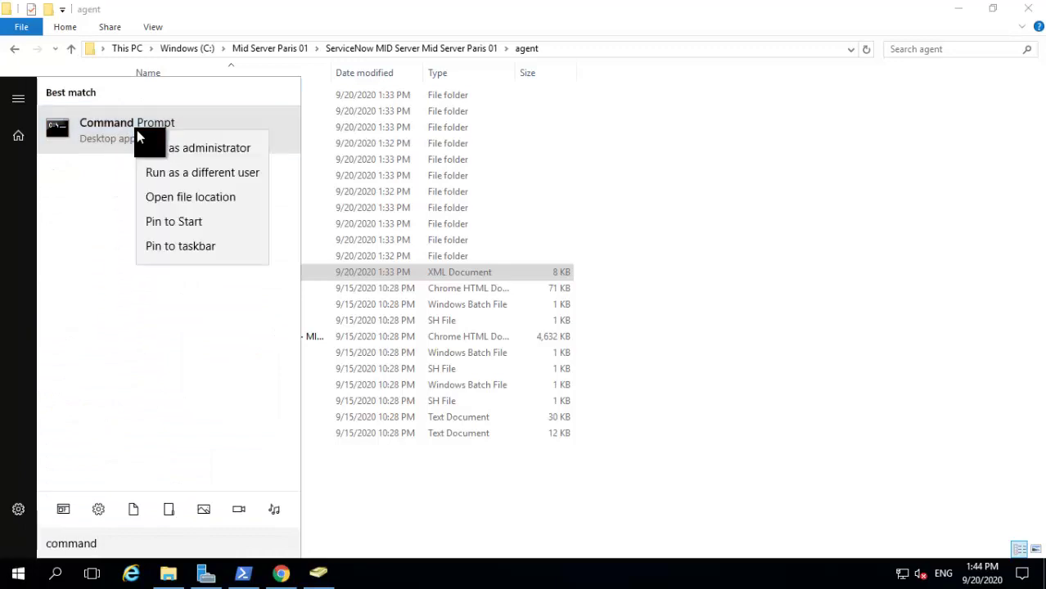
{"action": "left_click", "coordinate": [179, 152]}
{"action": "left_click", "coordinate": [312, 210]}
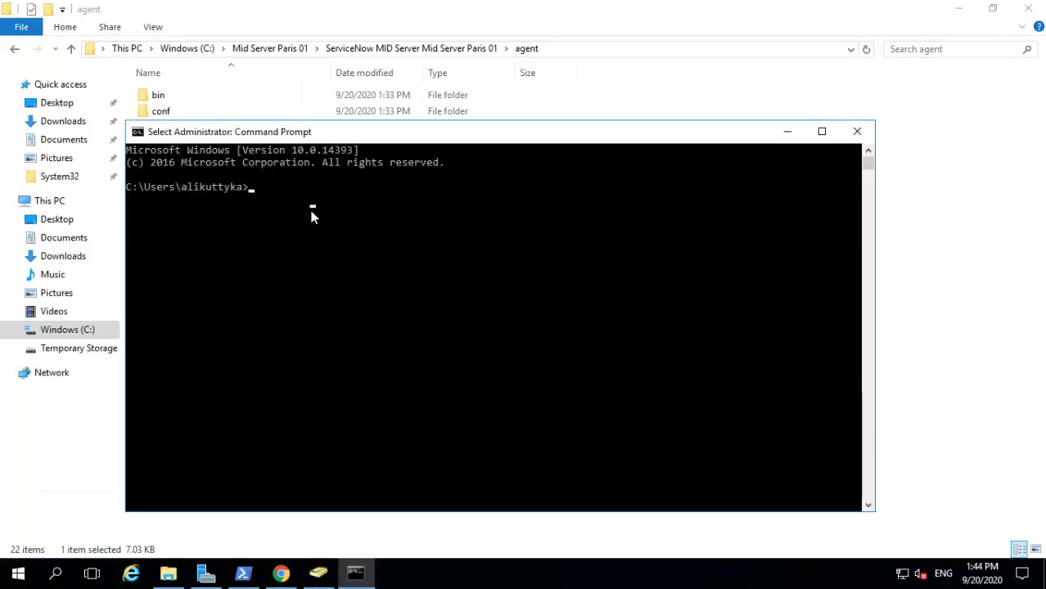
Copy the agent folder's path and change the command prompt directory to C:\Mid Server Paris 01\ServiceNow MID Server Mid Server Paris 01\agent
{"action": "left_click", "coordinate": [595, 52]}
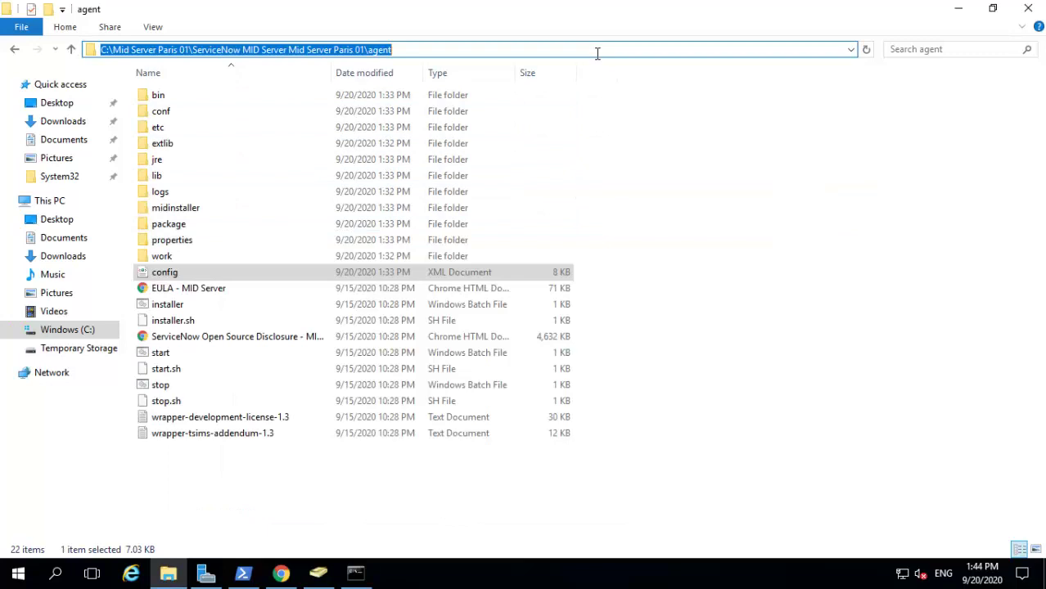
{"action": "left_click", "coordinate": [356, 573]}
{"action": "type", "text": "c"}
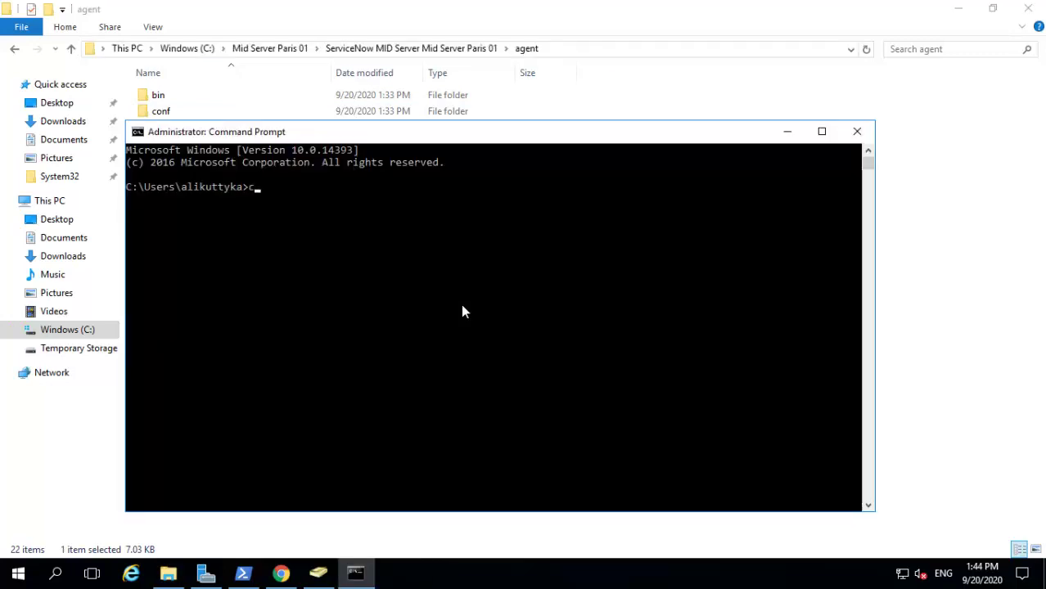
{"action": "type", "text": "d"}
{"action": "type", "text": "C:\\Mid Server Paris 01\\ServiceNow MID Server Mid Server Paris 01\\agent"}
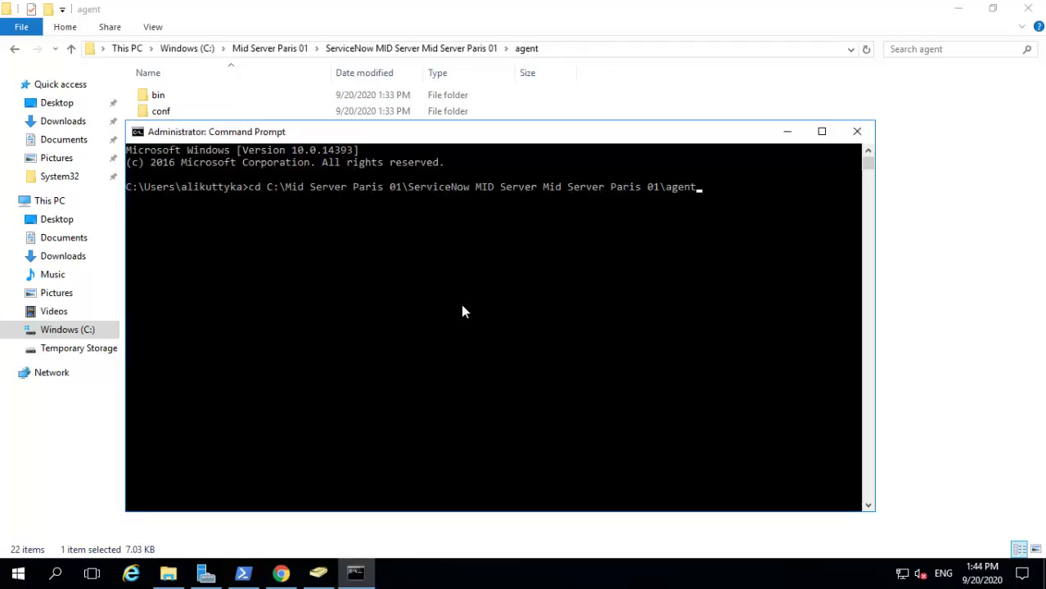
{"action": "key", "text": "Return"}
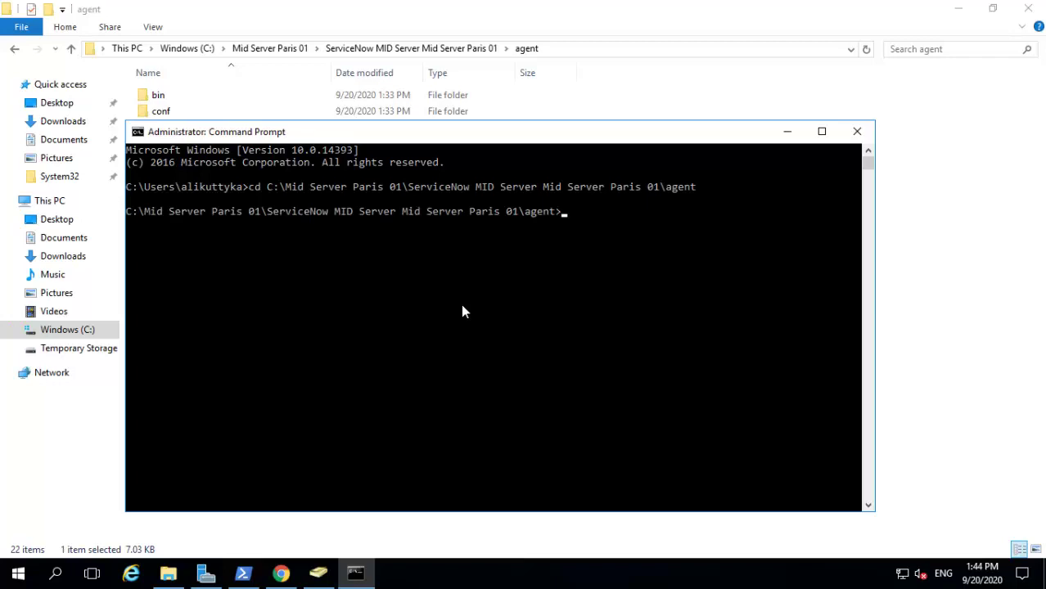
Run start.bat from the agent folder to start the MID Server service
{"action": "type", "text": "start.bat"}
{"action": "key", "text": "Return"}
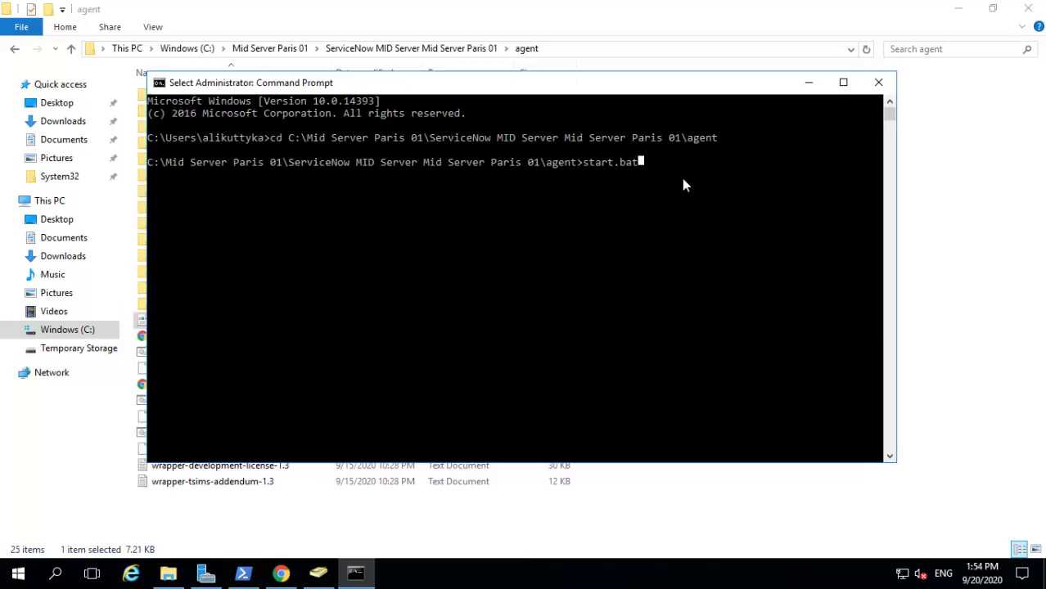
{"action": "key", "text": "Escape"}
{"action": "key", "text": "Return"}
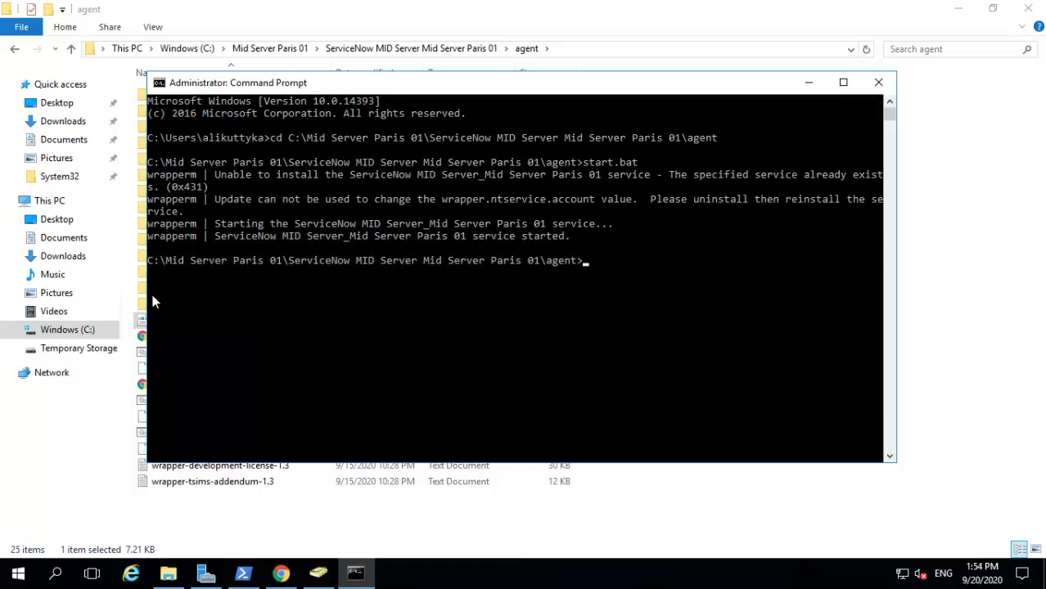
Open the Windows Services console, find the ServiceNow MID Server_Mid Server Paris 01 service and view its properties
{"action": "left_click", "coordinate": [18, 573]}
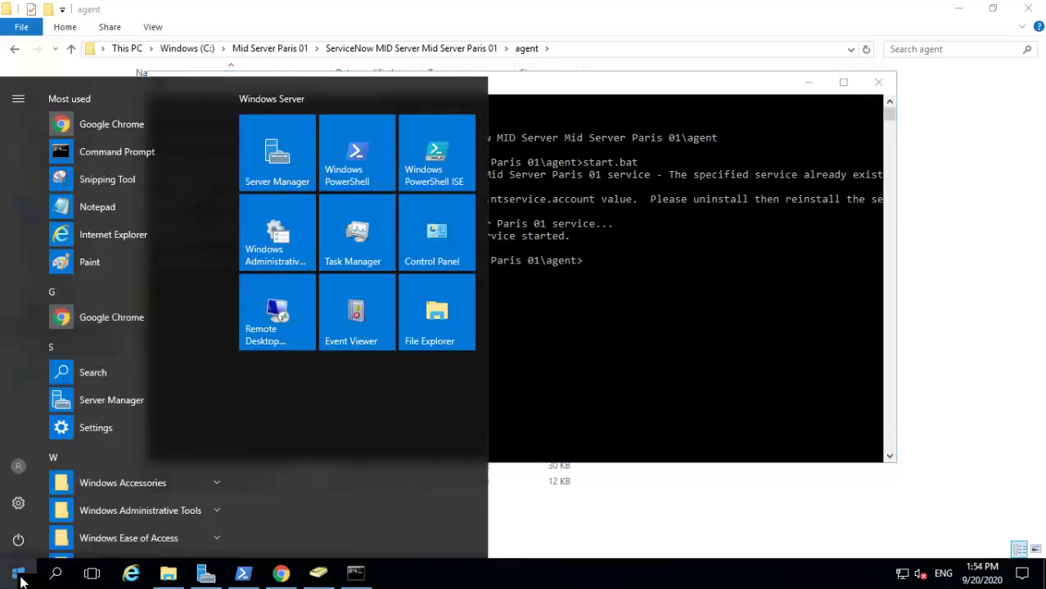
{"action": "type", "text": "services"}
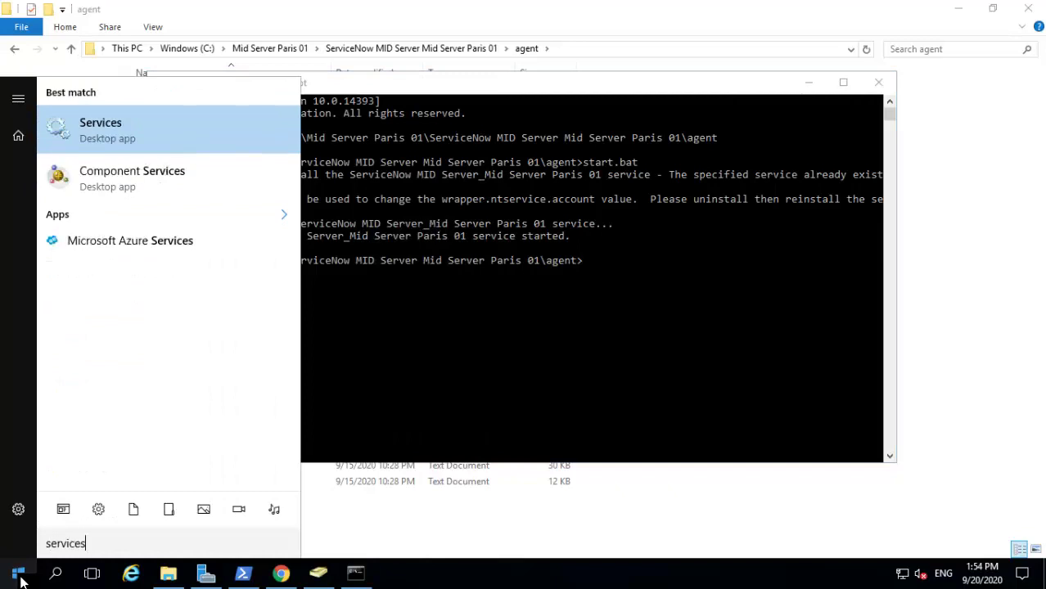
{"action": "left_click", "coordinate": [132, 129]}
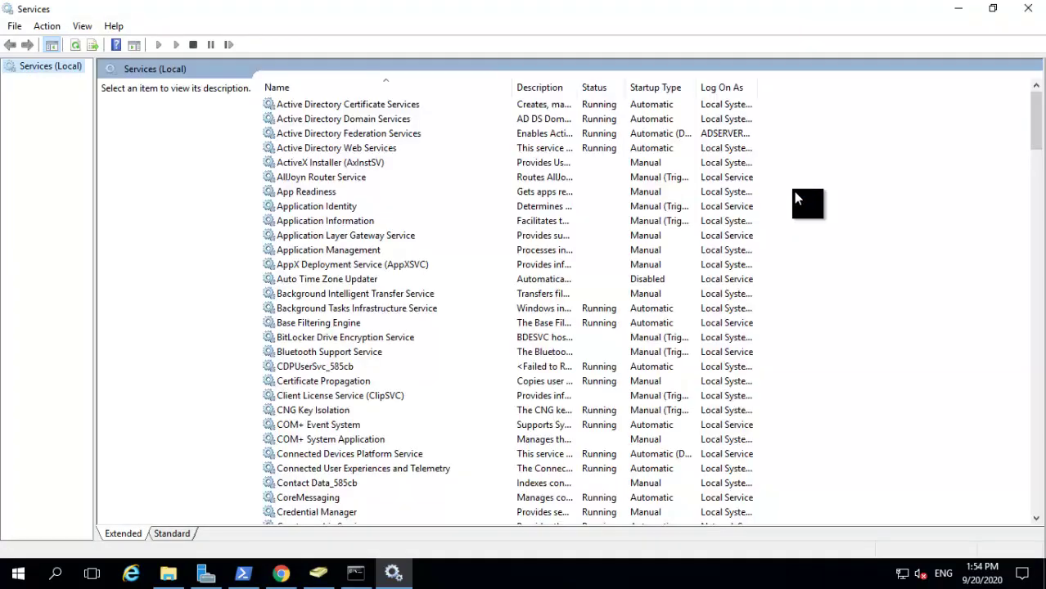
{"action": "left_click", "coordinate": [393, 86]}
{"action": "type", "text": "servicenow"}
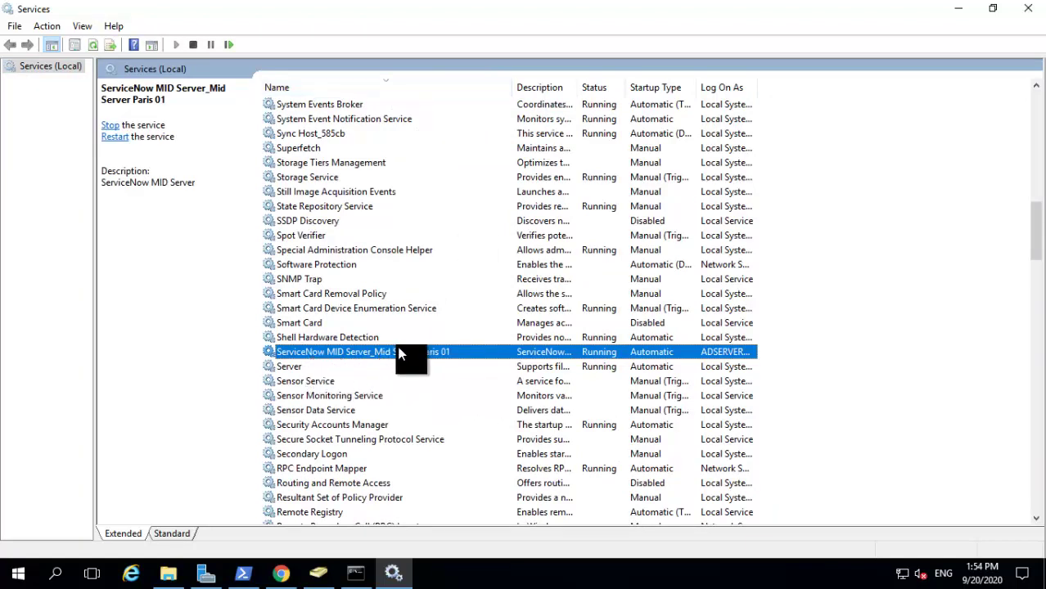
{"action": "double_click", "coordinate": [488, 352]}
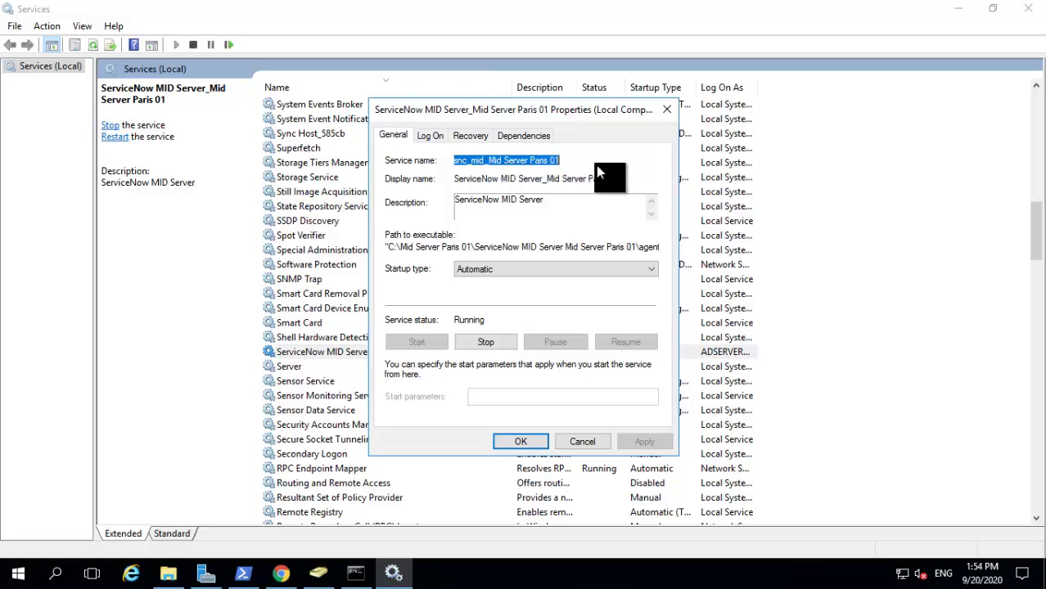
Switch to ServiceNow in Chrome, open the Paris 01 record from the favorite MID Server - Servers list and review its details and configuration parameters
{"action": "left_click", "coordinate": [282, 576]}
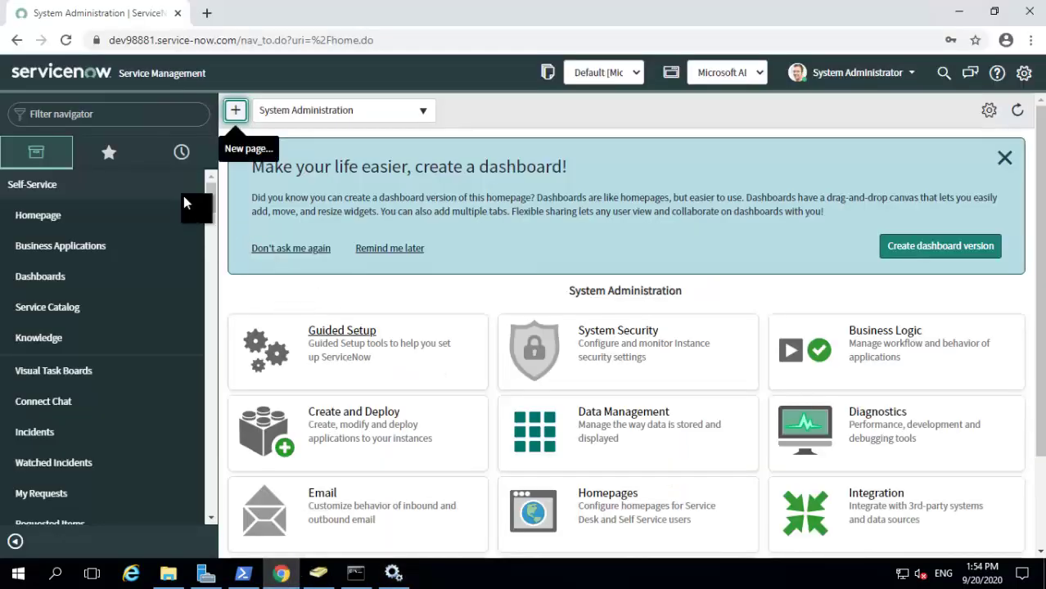
{"action": "left_click", "coordinate": [113, 155]}
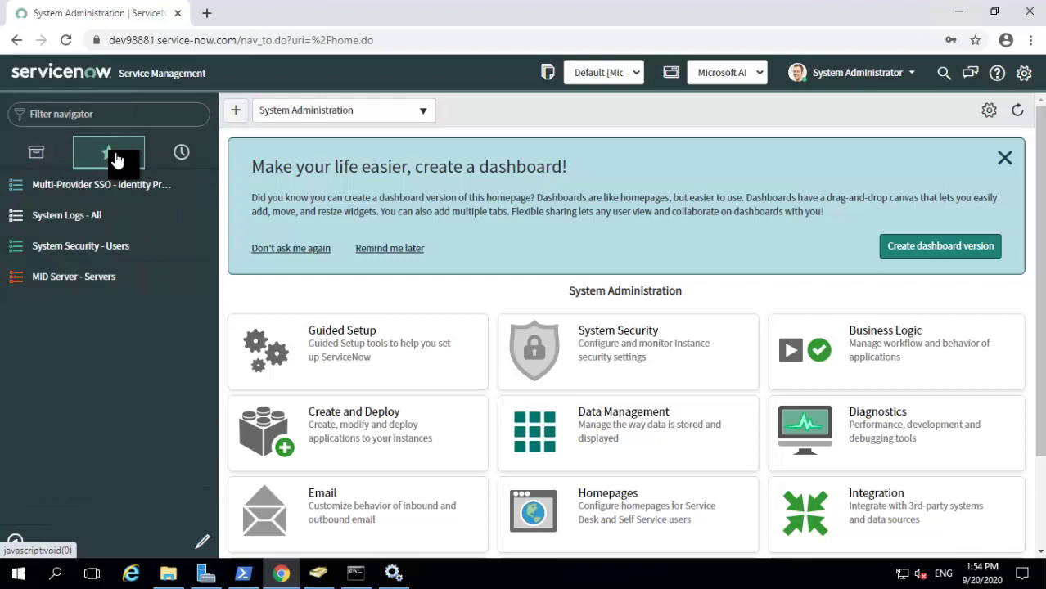
{"action": "left_click", "coordinate": [99, 277]}
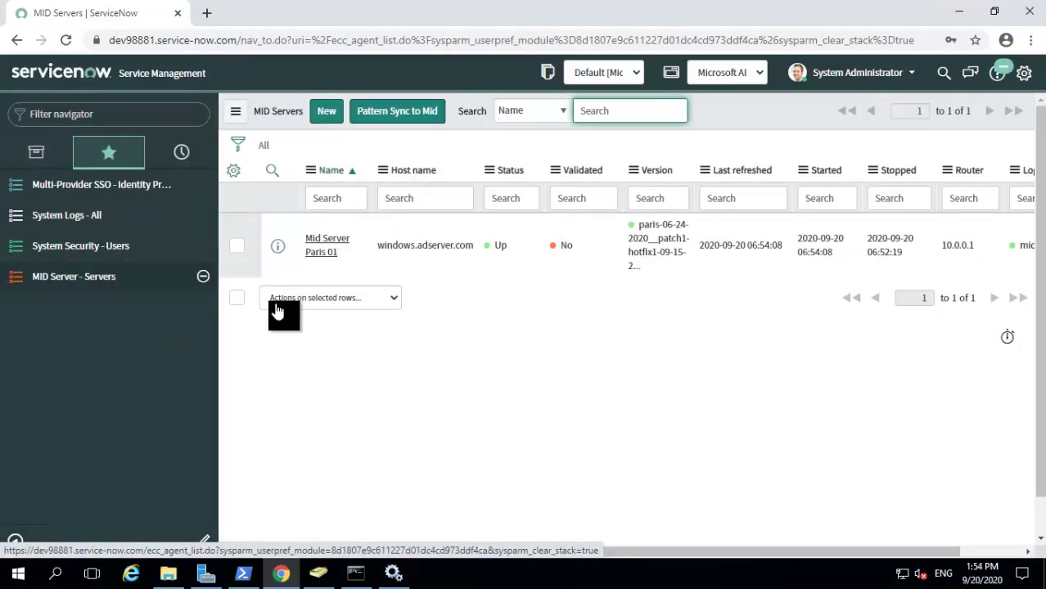
{"action": "left_click", "coordinate": [326, 255]}
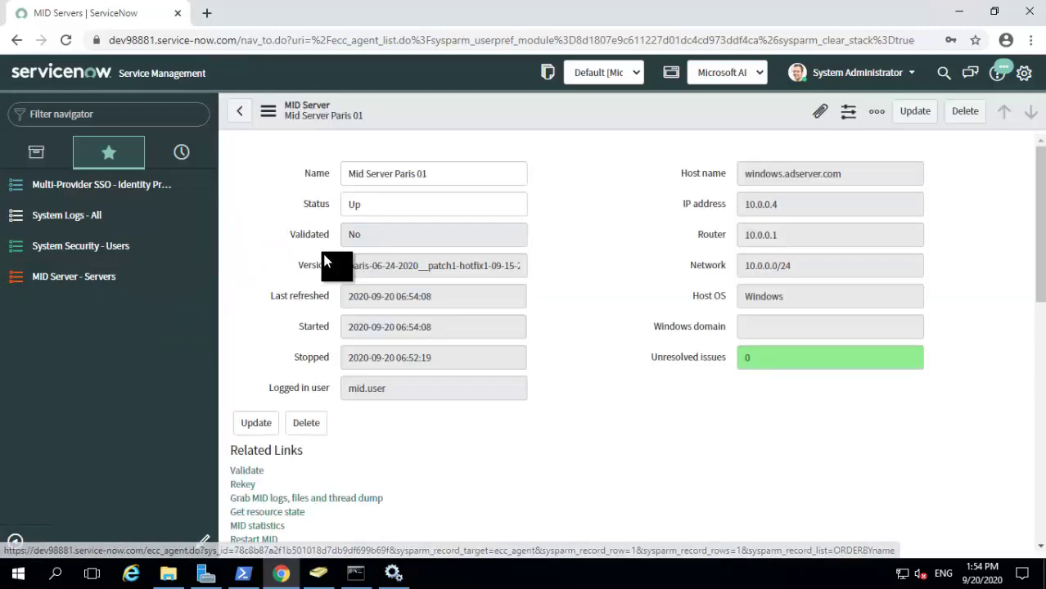
{"action": "left_click", "coordinate": [436, 222]}
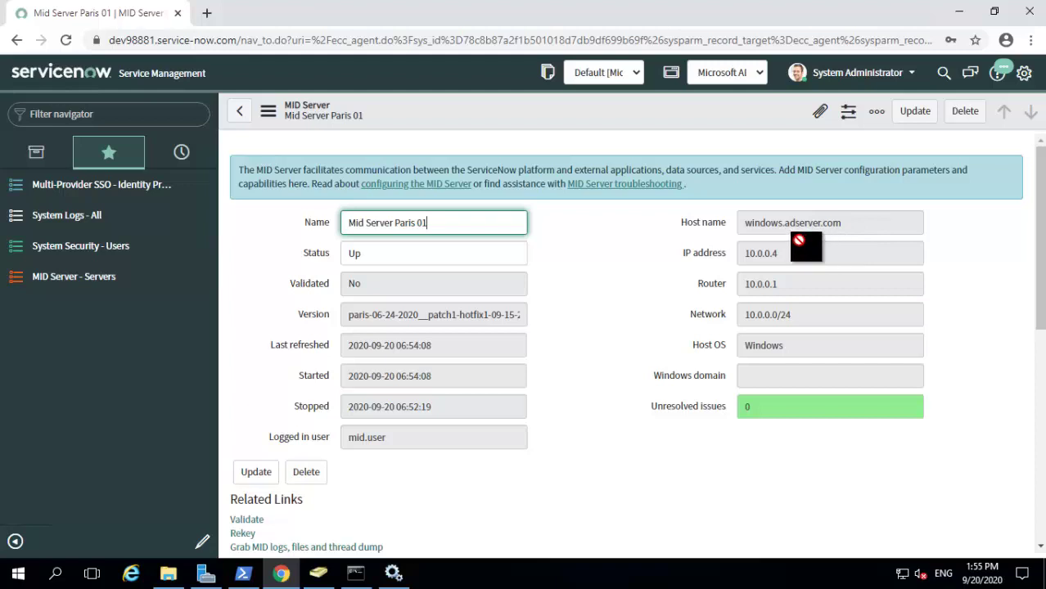
{"action": "scroll", "coordinate": [736, 250], "scroll_direction": "down", "scroll_amount": 1}
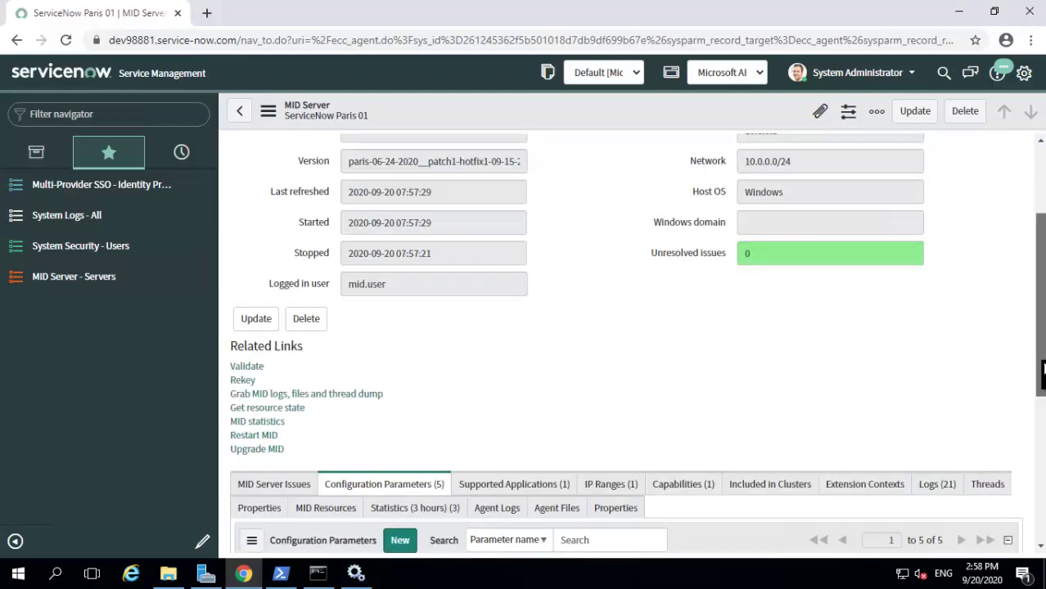
{"action": "scroll", "coordinate": [665, 362], "scroll_direction": "down", "scroll_amount": 3}
{"action": "scroll", "coordinate": [464, 271], "scroll_direction": "down", "scroll_amount": 2}
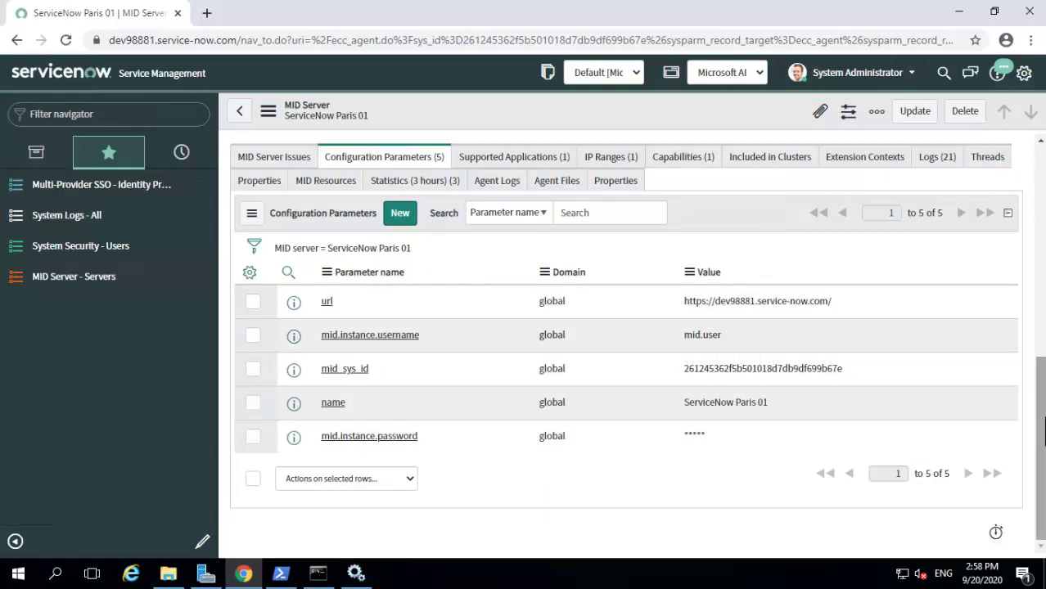
{"action": "scroll", "coordinate": [1044, 238], "scroll_direction": "up", "scroll_amount": 3}
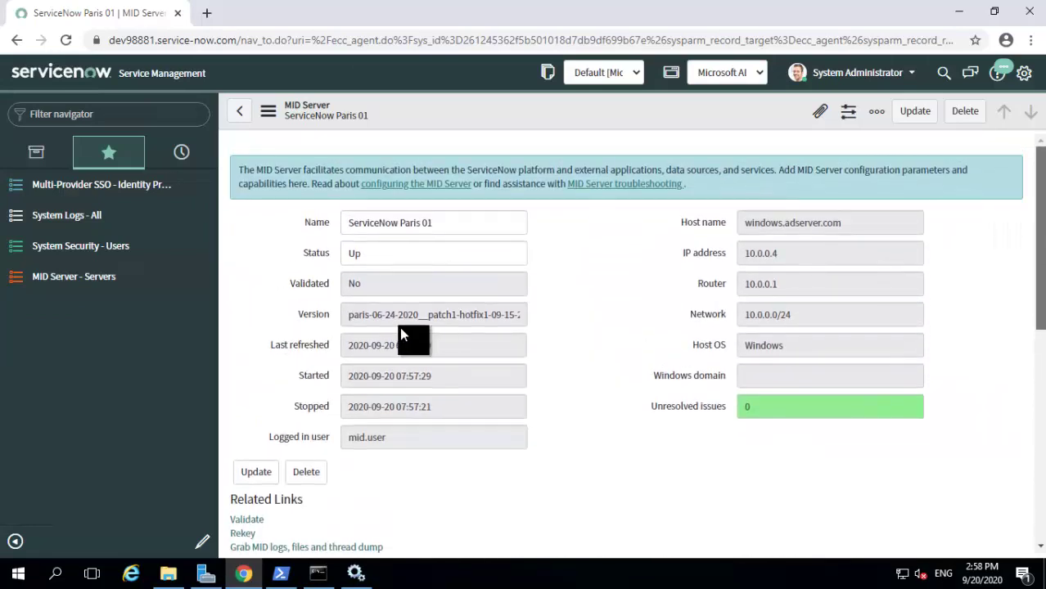
Validate the ServiceNow Paris 01 MID Server, allowing all applications, capabilities and IP ranges, and save the initial selection criteria
{"action": "scroll", "coordinate": [586, 231], "scroll_direction": "down", "scroll_amount": 1}
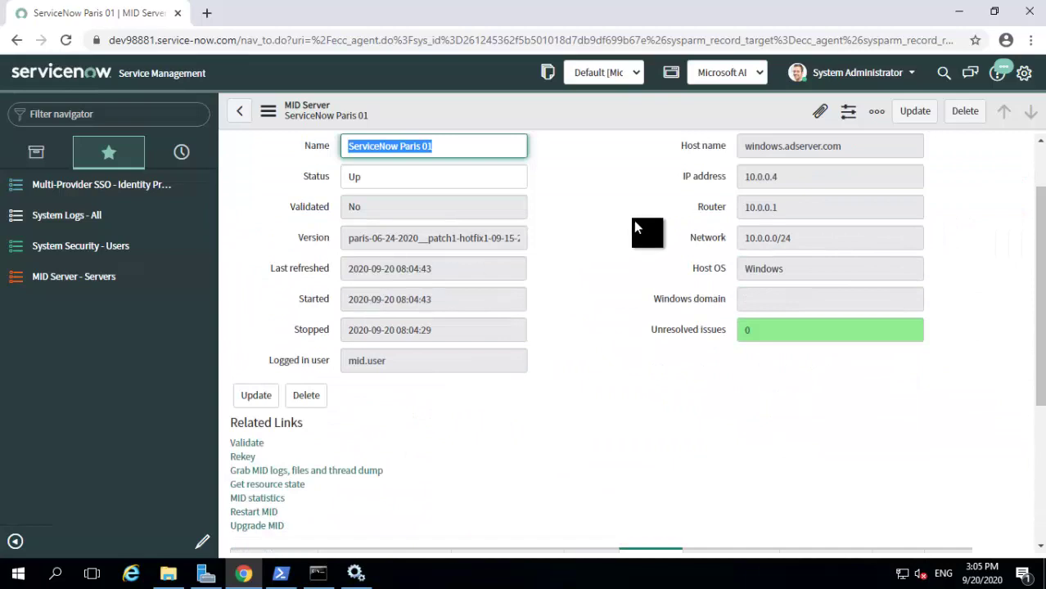
{"action": "left_click", "coordinate": [257, 442]}
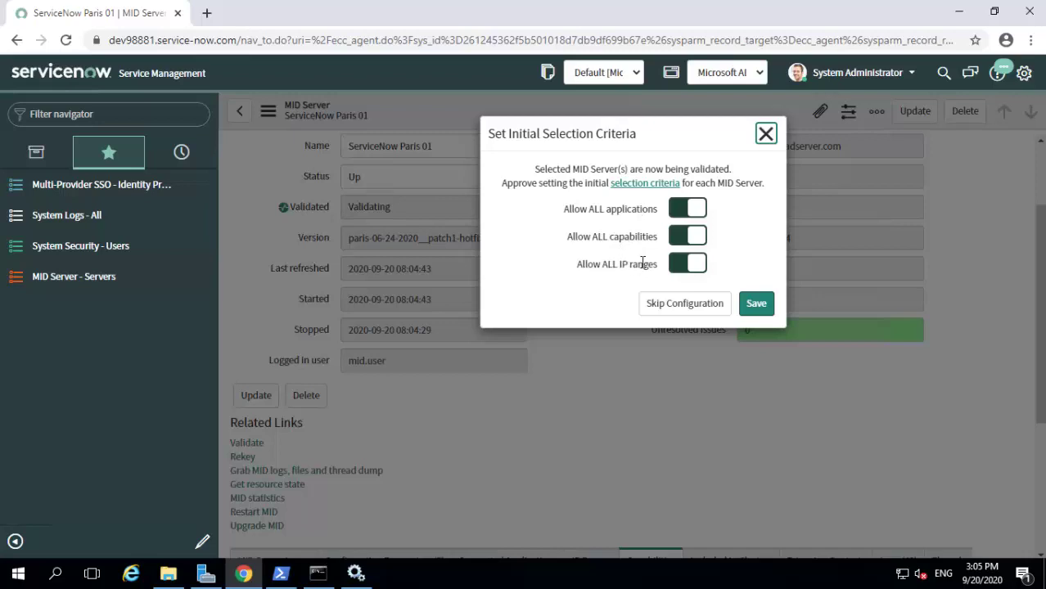
{"action": "left_click", "coordinate": [758, 303]}
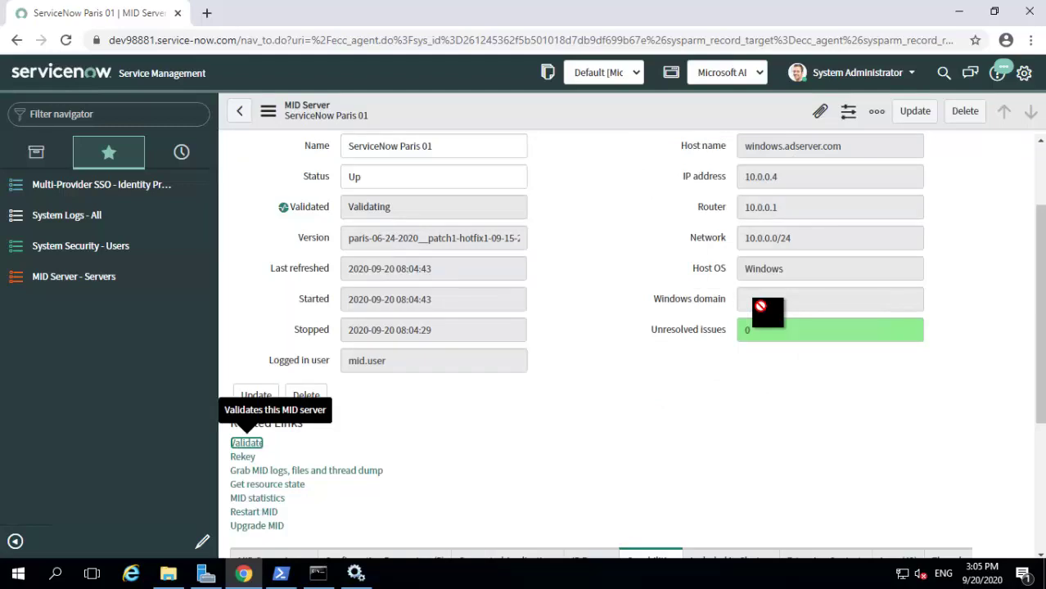
Check the supported applications and IP ranges of ServiceNow Paris 01 and return to the MID server list
{"action": "scroll", "coordinate": [659, 278], "scroll_direction": "down", "scroll_amount": 2}
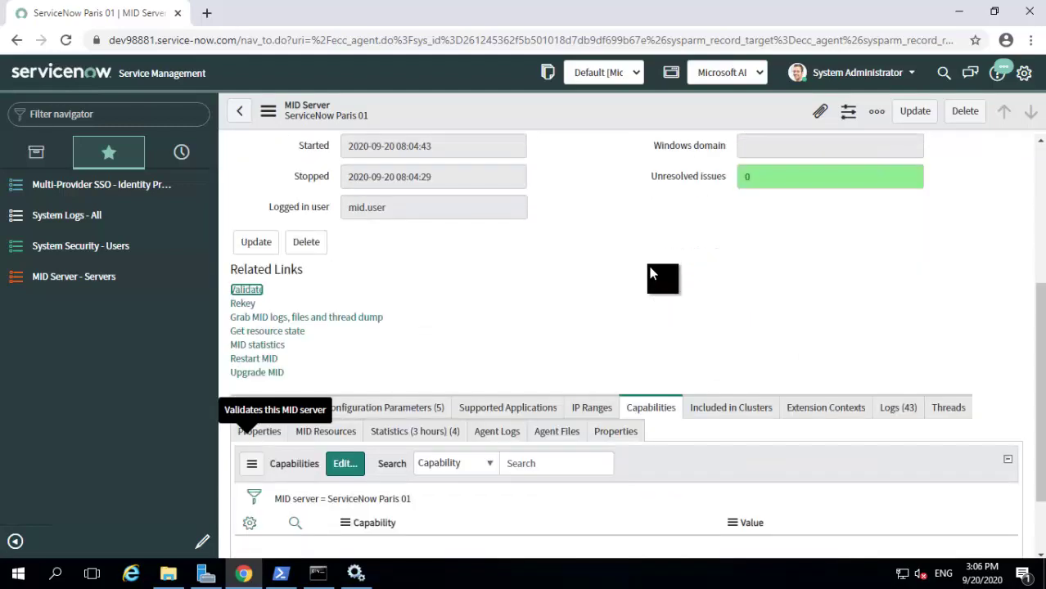
{"action": "left_click", "coordinate": [538, 409]}
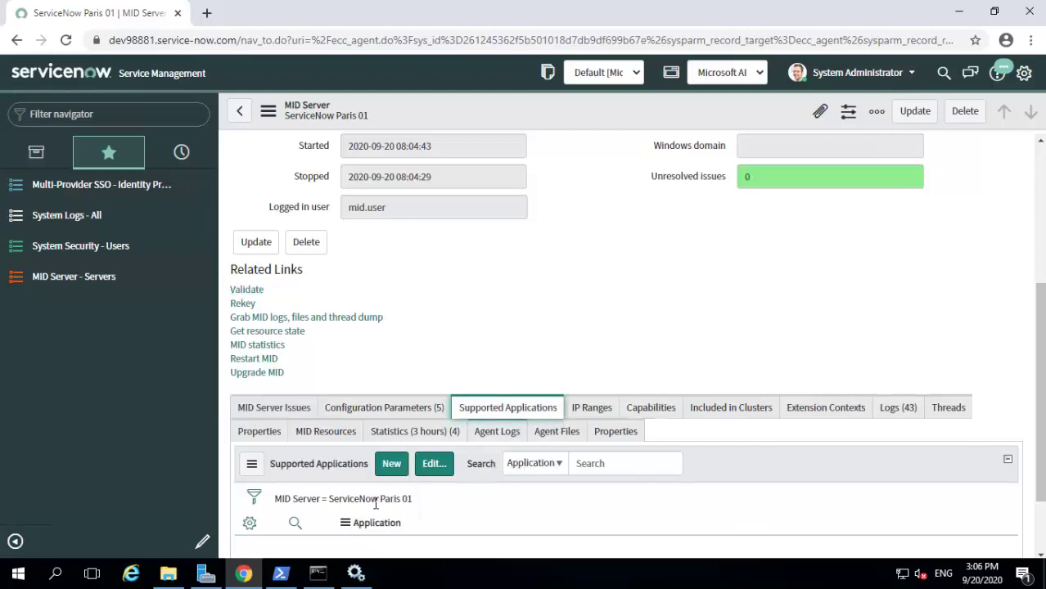
{"action": "scroll", "coordinate": [631, 308], "scroll_direction": "down", "scroll_amount": 2}
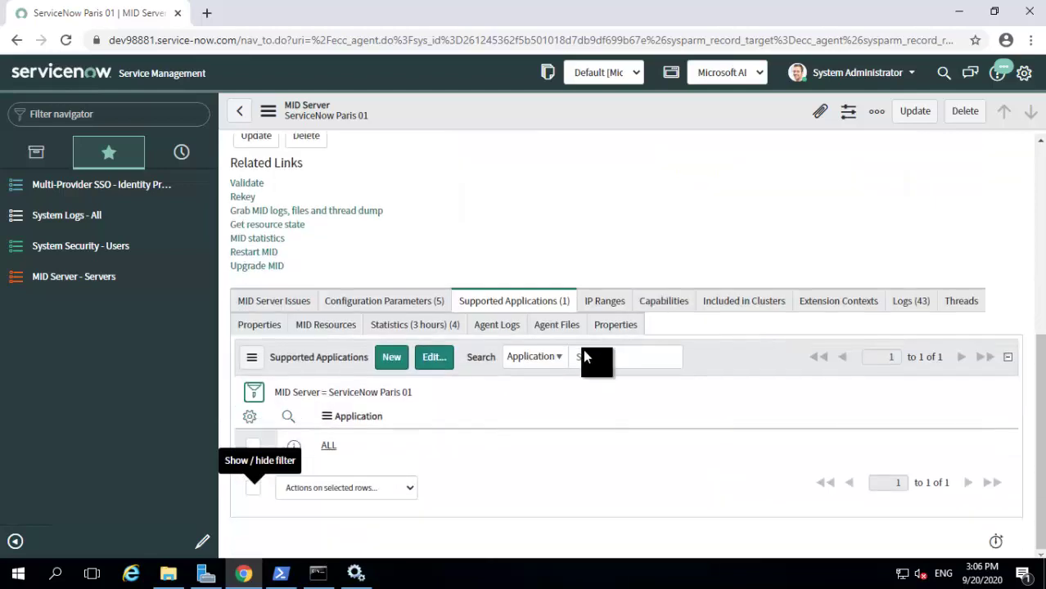
{"action": "left_click", "coordinate": [616, 306]}
{"action": "scroll", "coordinate": [665, 265], "scroll_direction": "up", "scroll_amount": 5}
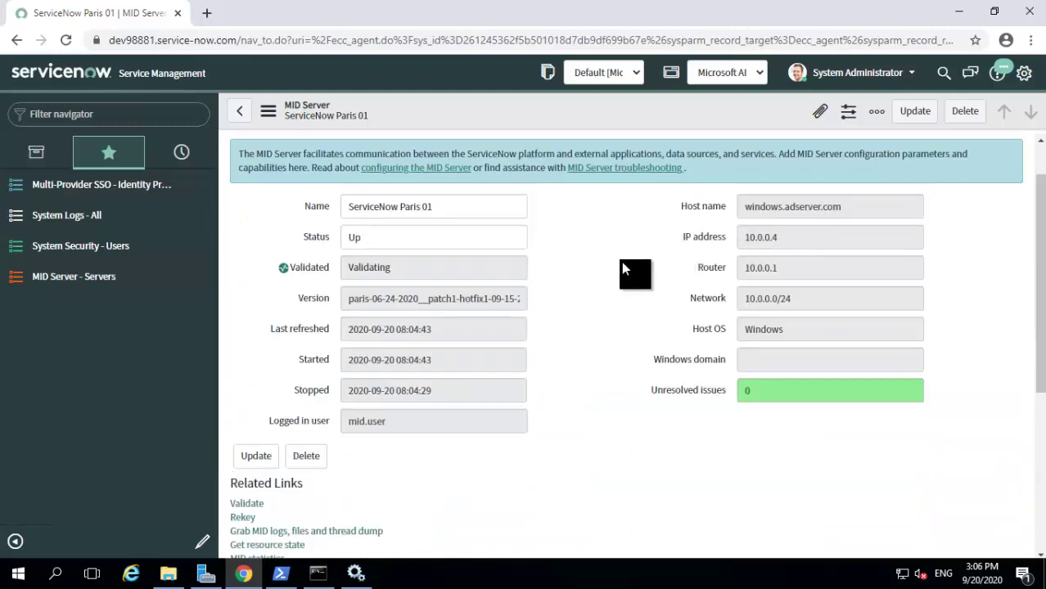
{"action": "left_click", "coordinate": [108, 279]}
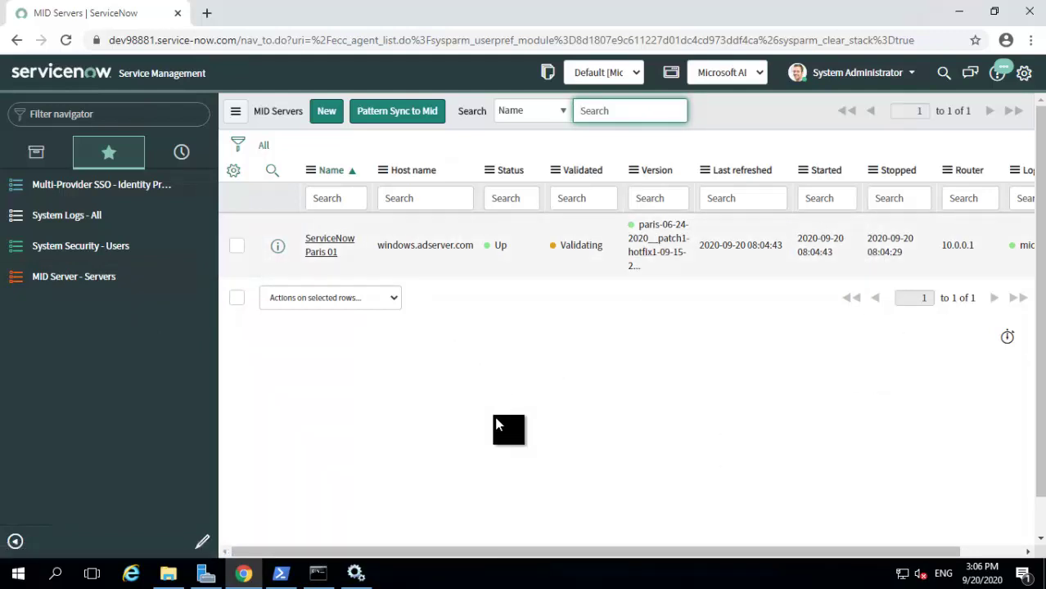
Switch to the Services console and view the log on account settings of the ServiceNow MID Server_ServiceNow Paris 01 service
{"action": "left_click", "coordinate": [356, 572]}
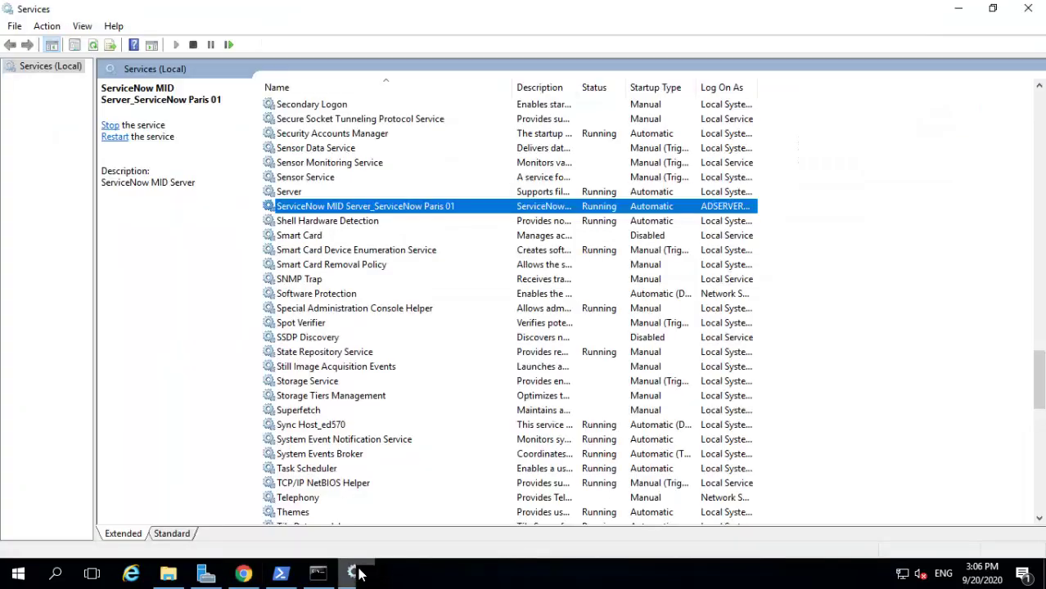
{"action": "double_click", "coordinate": [437, 208]}
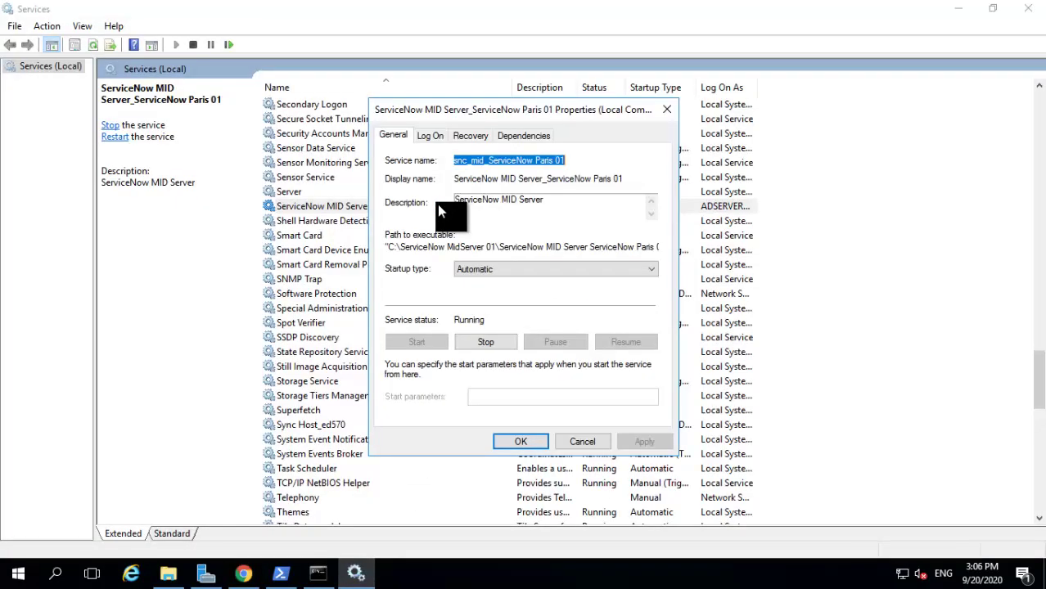
{"action": "left_click", "coordinate": [437, 136]}
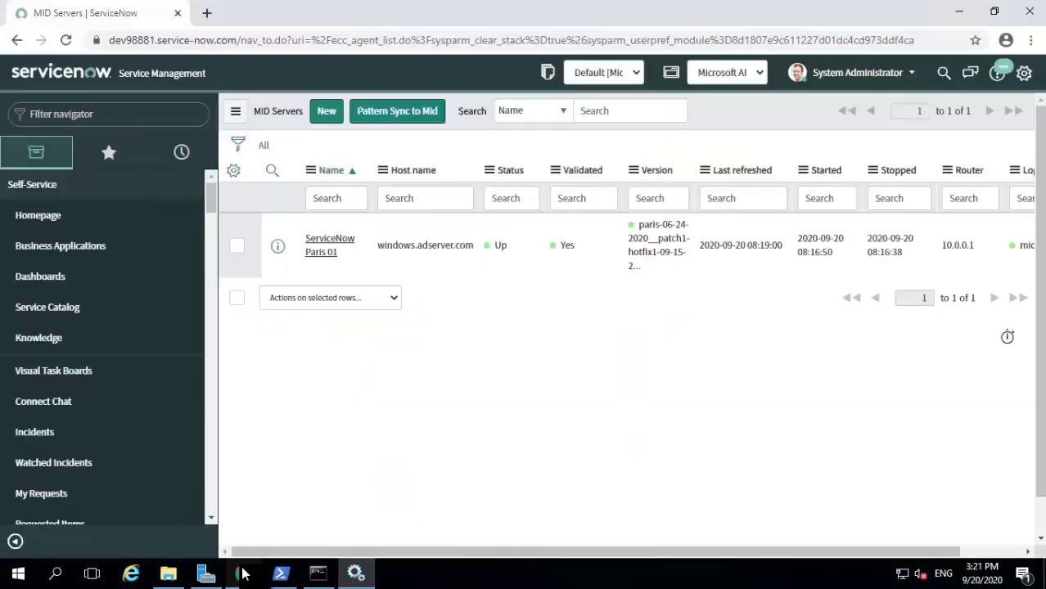
Switch to ServiceNow in Chrome, find the Discovery credentials and open the Windows MID Server Service Account record
{"action": "left_click", "coordinate": [243, 573]}
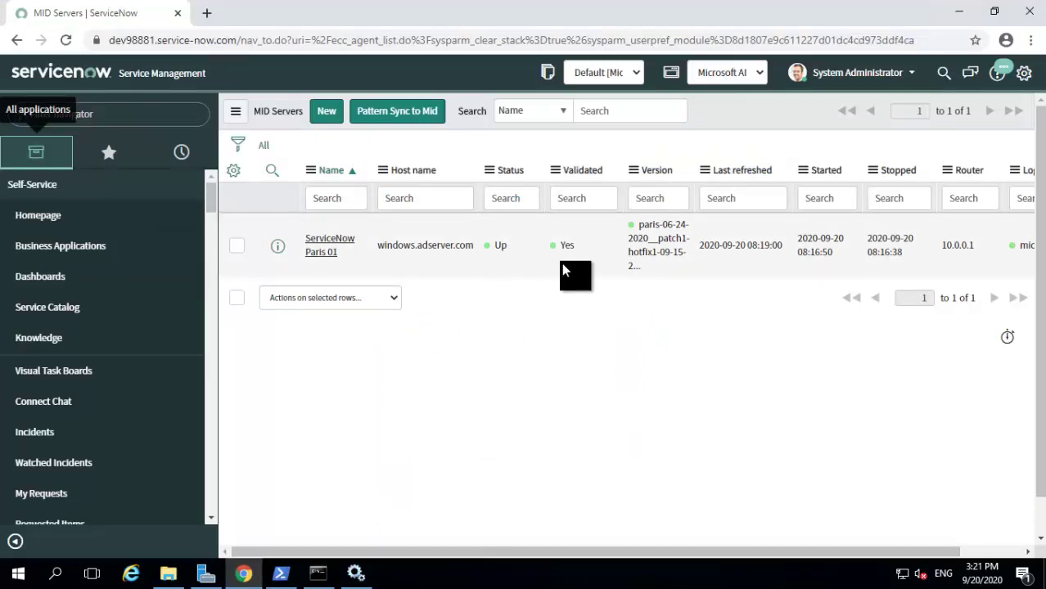
{"action": "left_click", "coordinate": [179, 108]}
{"action": "type", "text": "cre"}
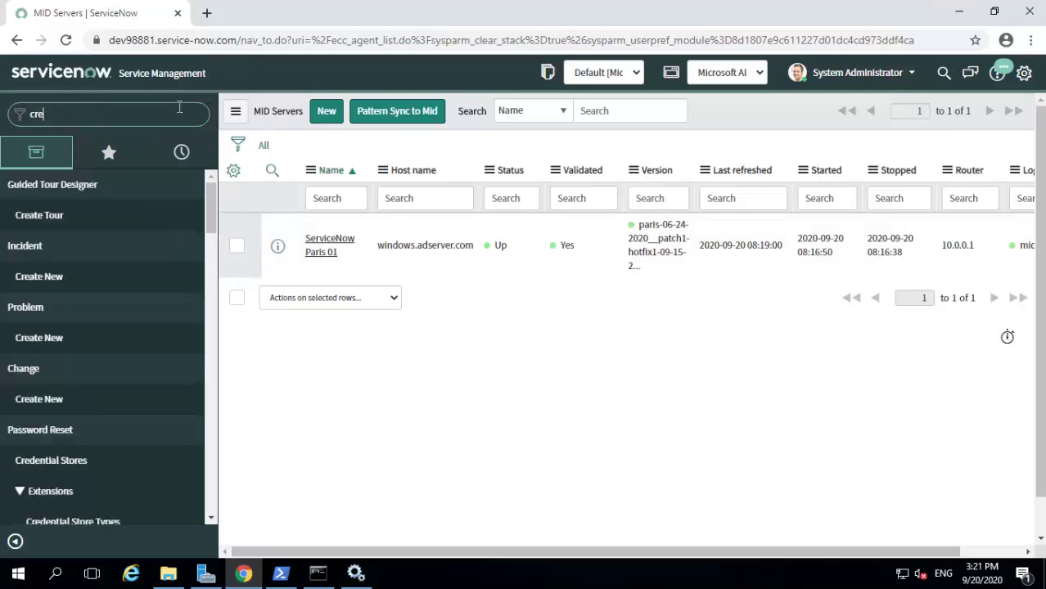
{"action": "type", "text": "de"}
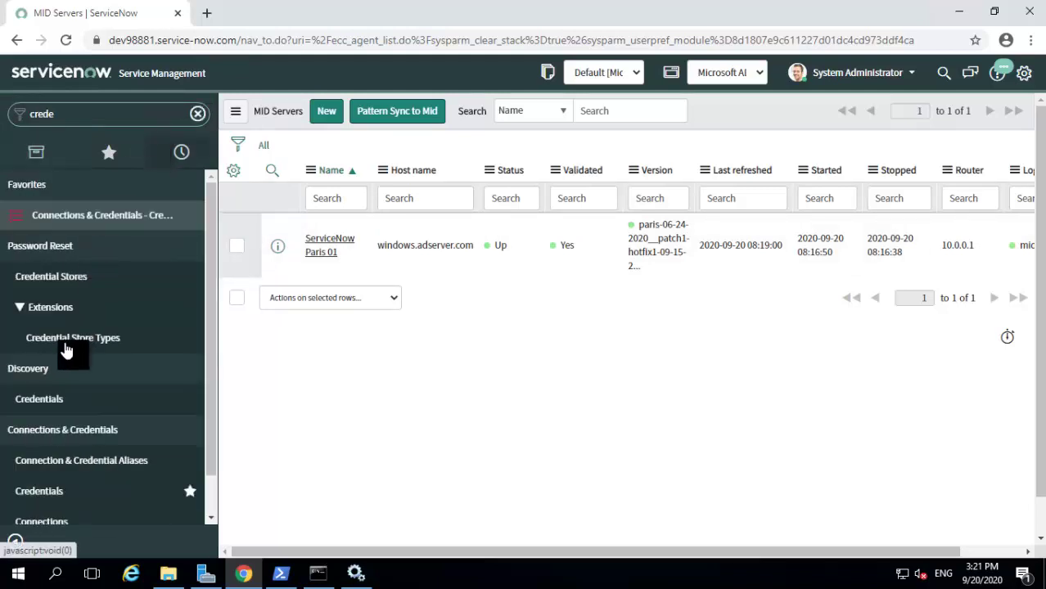
{"action": "left_click", "coordinate": [66, 399]}
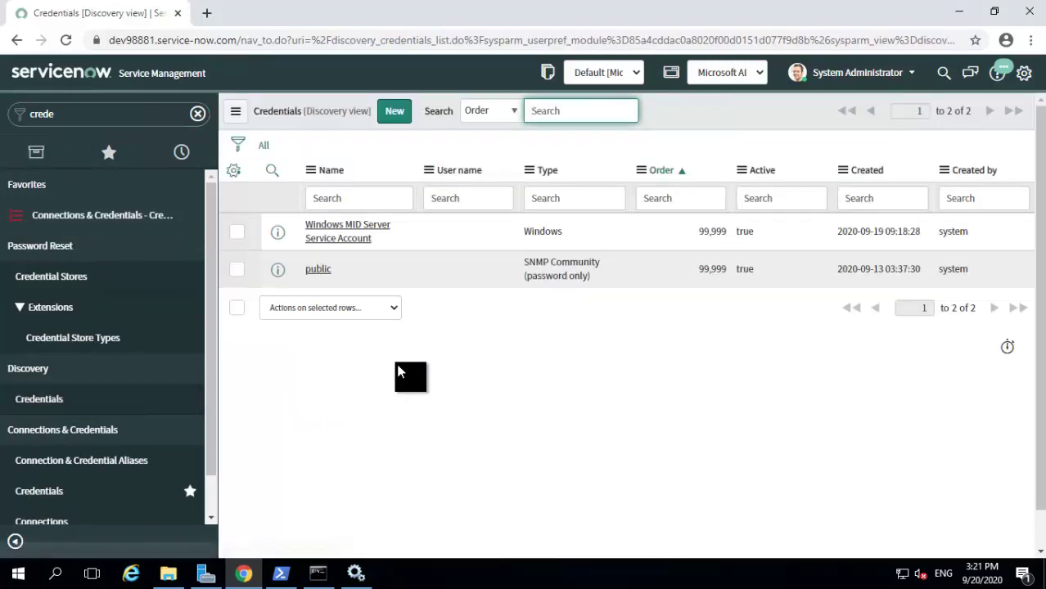
{"action": "left_click", "coordinate": [365, 245]}
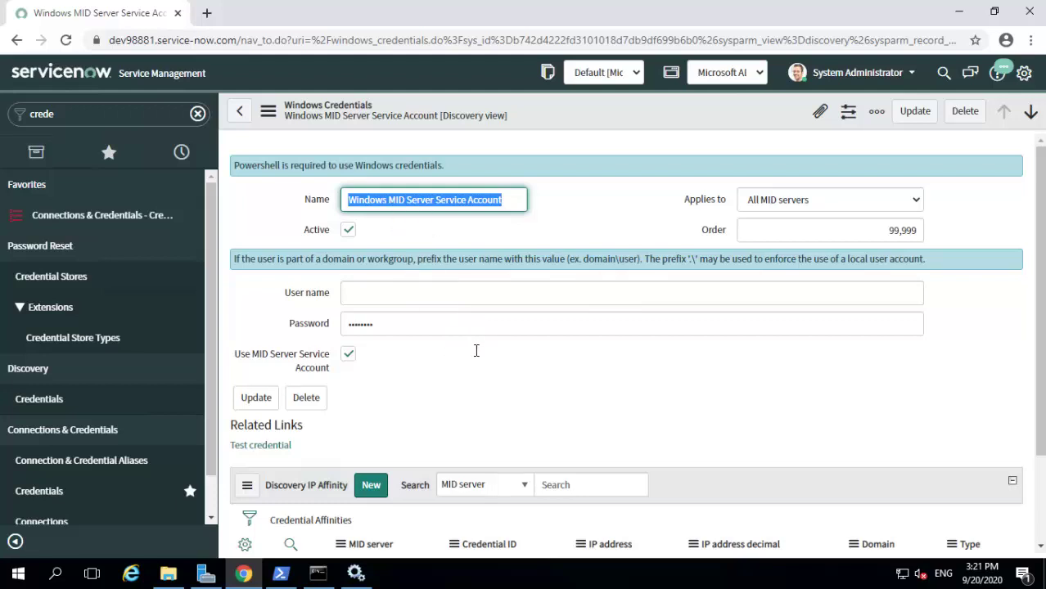
Test the Windows MID Server Service Account credential against target 10.0.0.4 on port 135 with the ServiceNow Paris 01 MID Server
{"action": "left_click", "coordinate": [280, 446]}
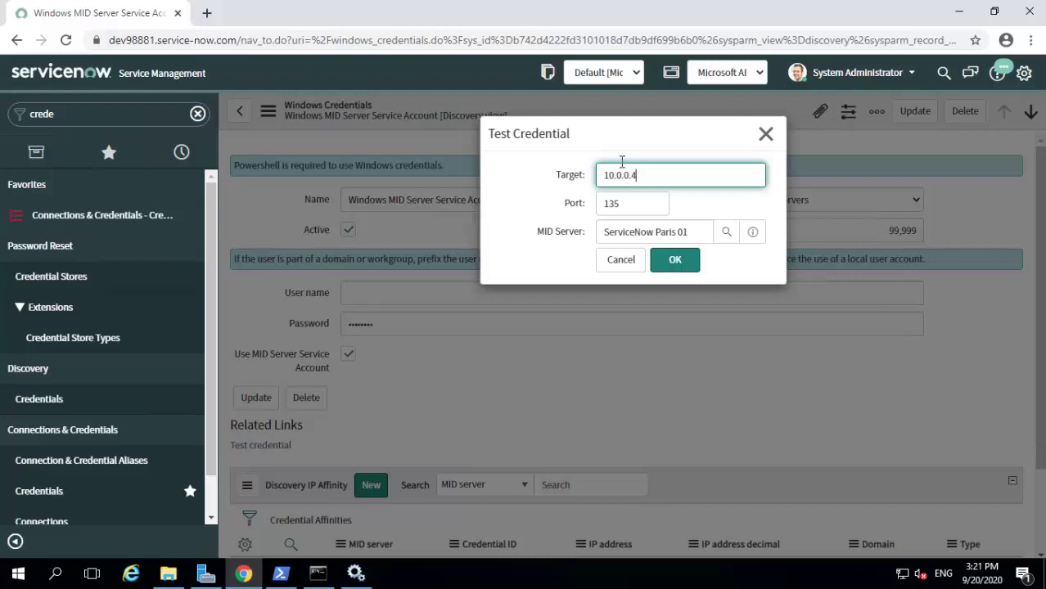
{"action": "double_click", "coordinate": [647, 168]}
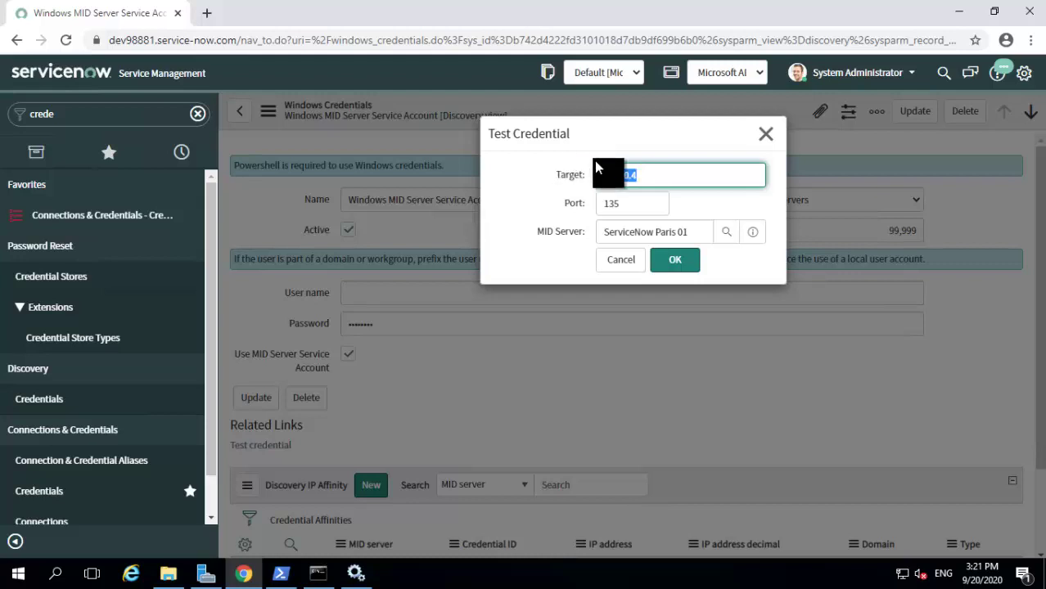
{"action": "left_click", "coordinate": [660, 169]}
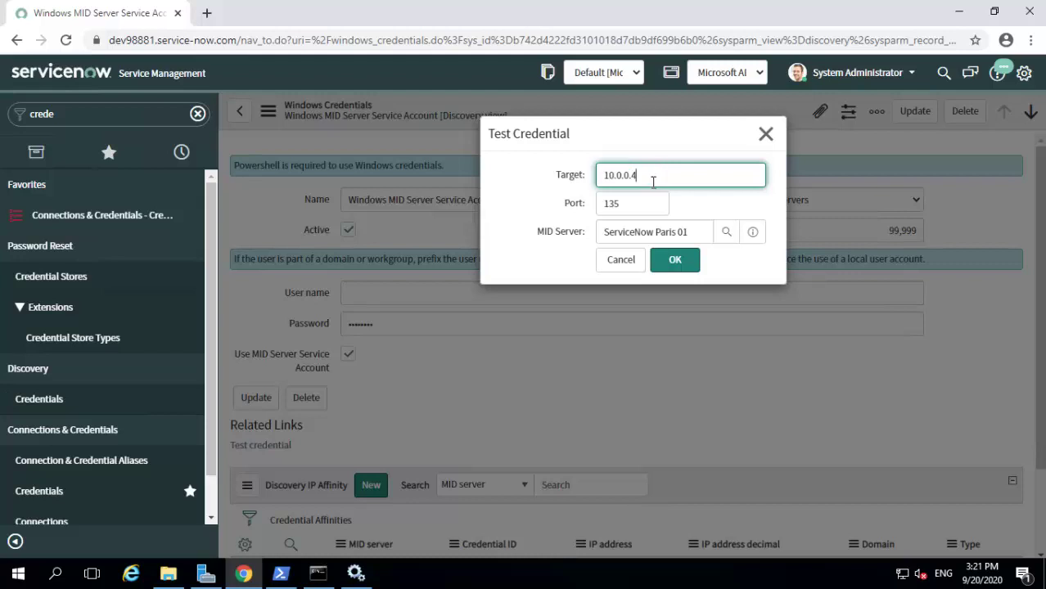
{"action": "left_click", "coordinate": [648, 205]}
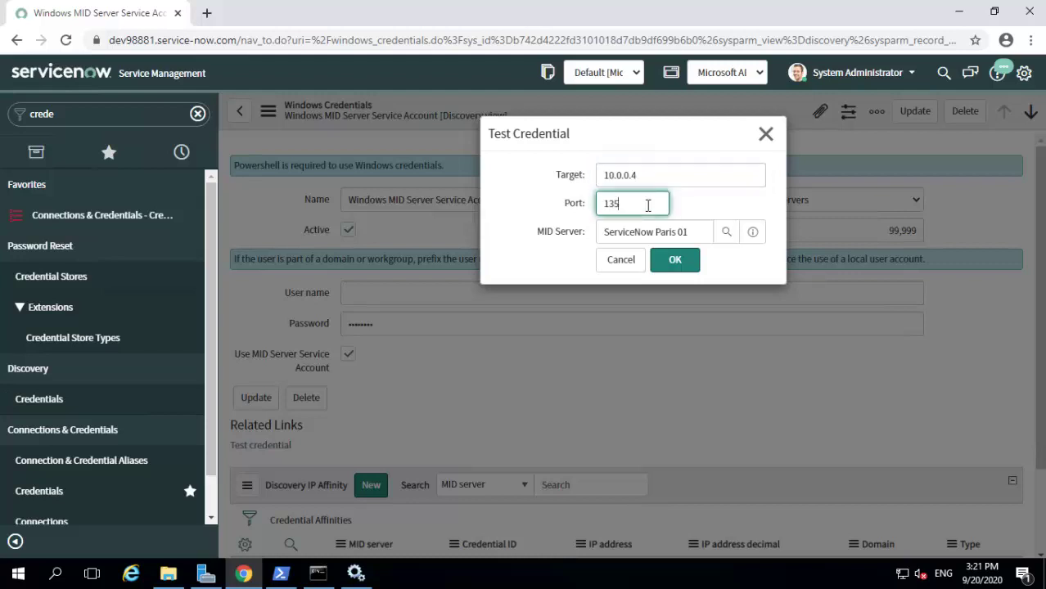
{"action": "left_click_drag", "start_coordinate": [636, 206], "coordinate": [586, 203]}
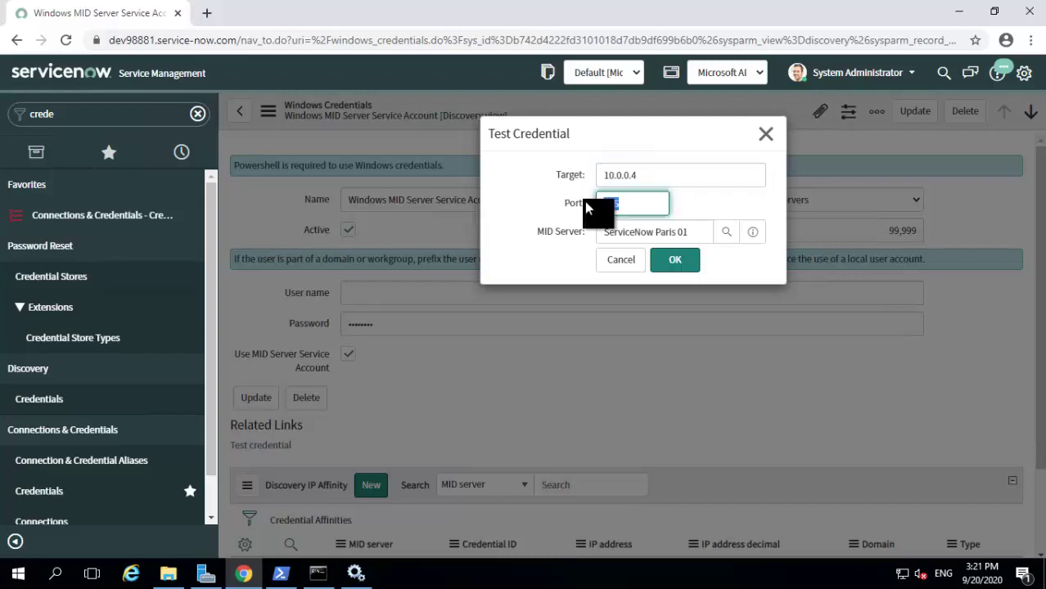
{"action": "left_click", "coordinate": [726, 232]}
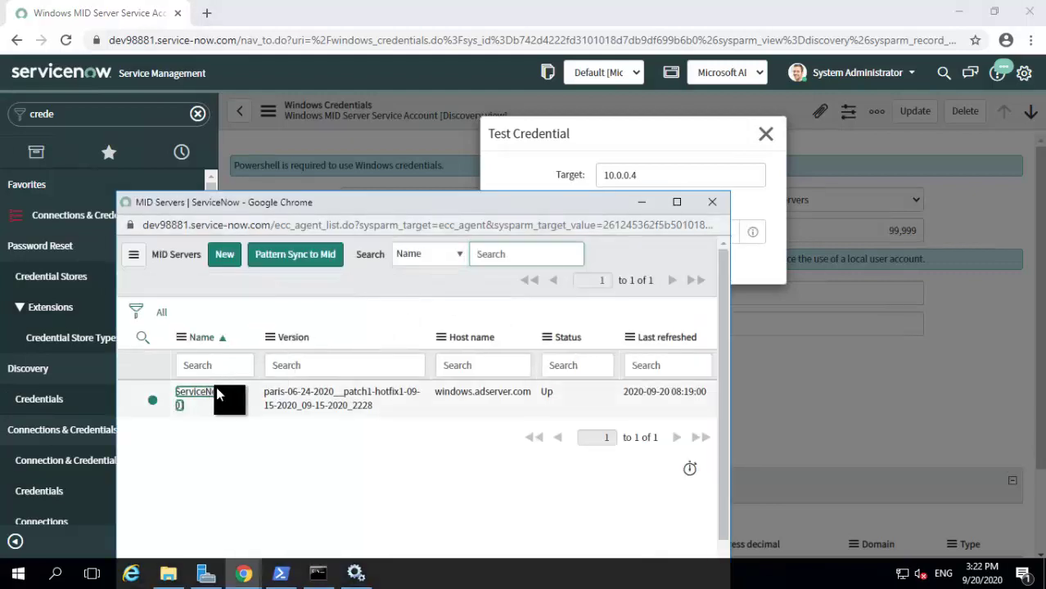
{"action": "left_click", "coordinate": [217, 393]}
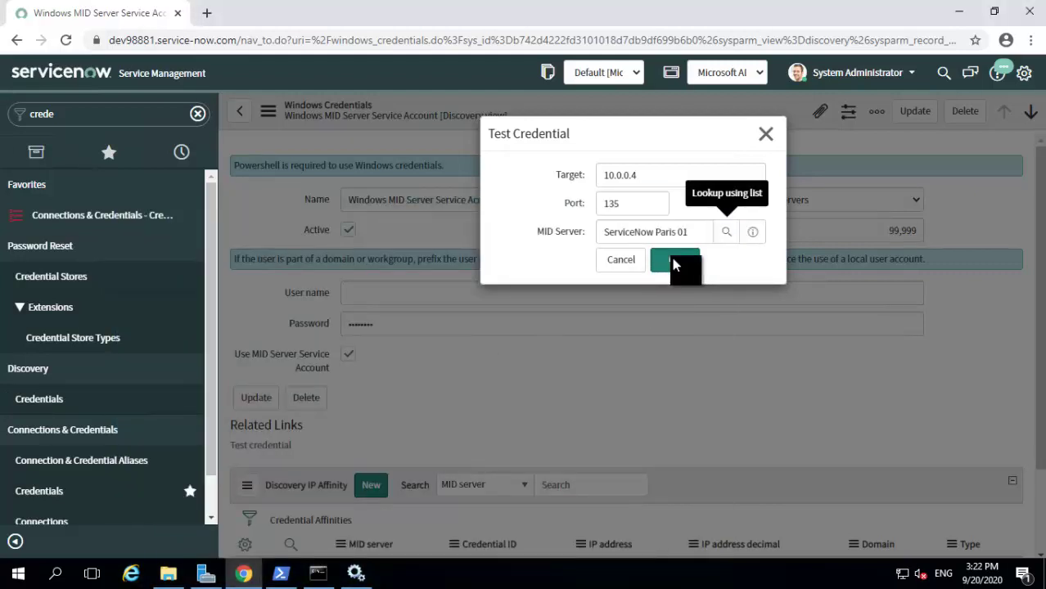
{"action": "left_click", "coordinate": [673, 262]}
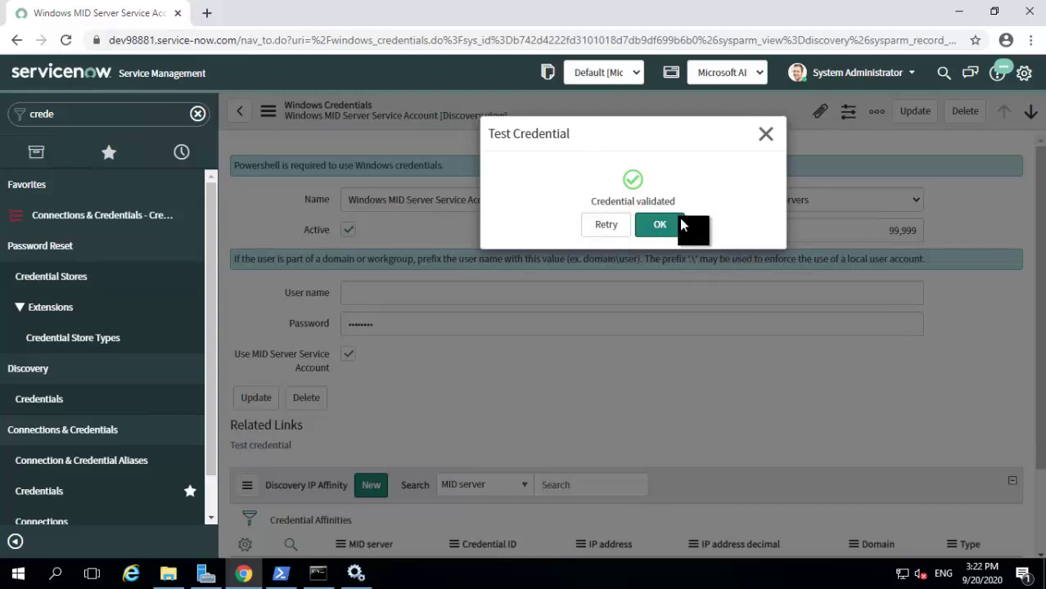
{"action": "left_click", "coordinate": [660, 225]}
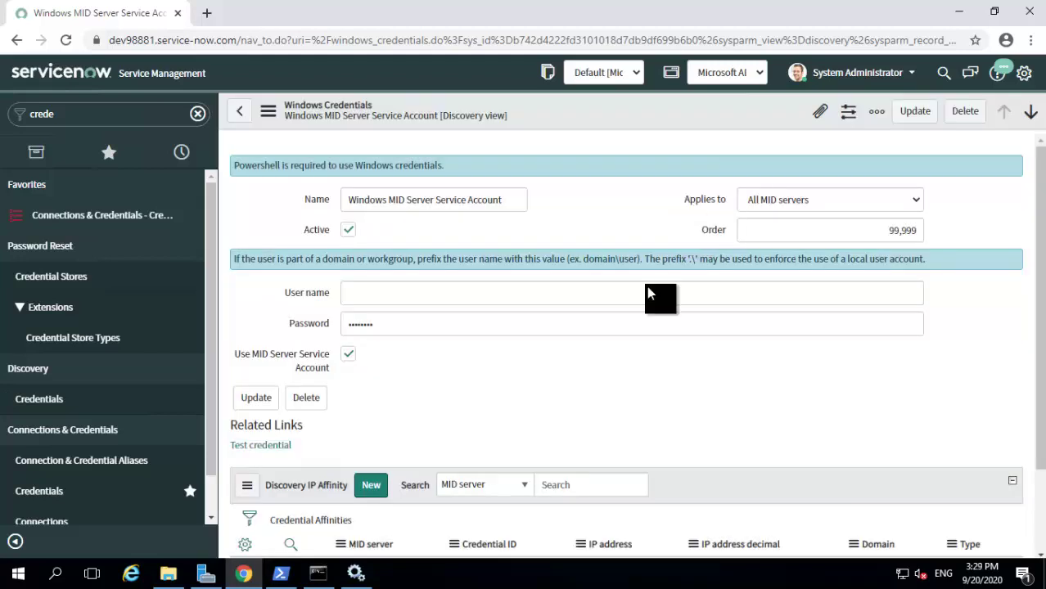